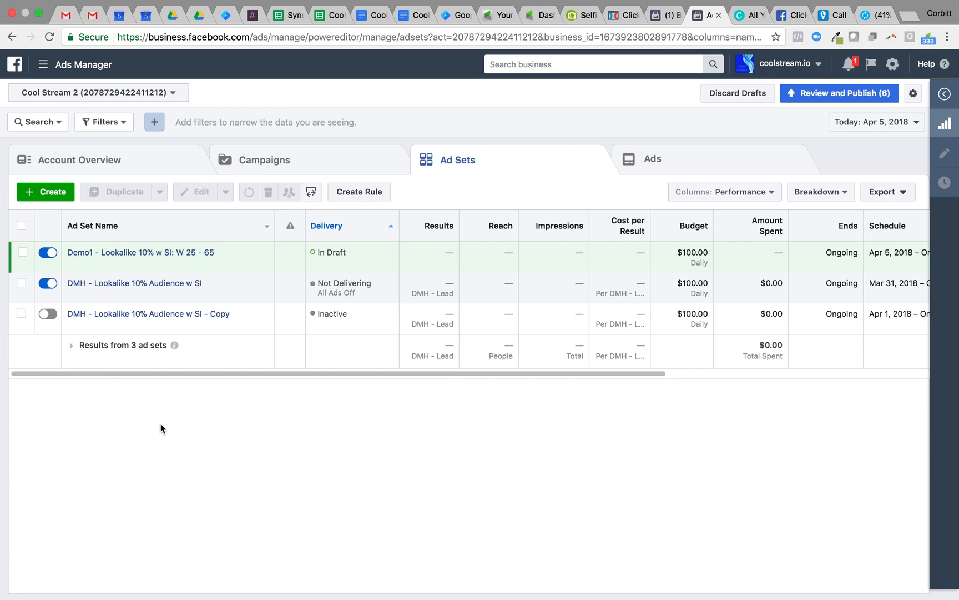
# Start a new ad set inside the existing campaign "Demo1 - RT - Conversions"
pyautogui.click(51, 192)
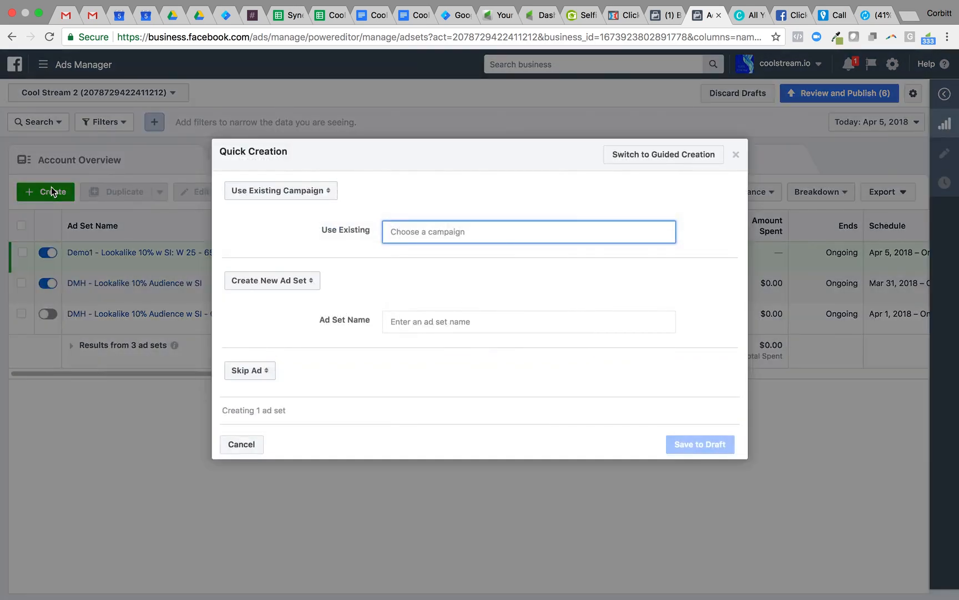
pyautogui.click(411, 232)
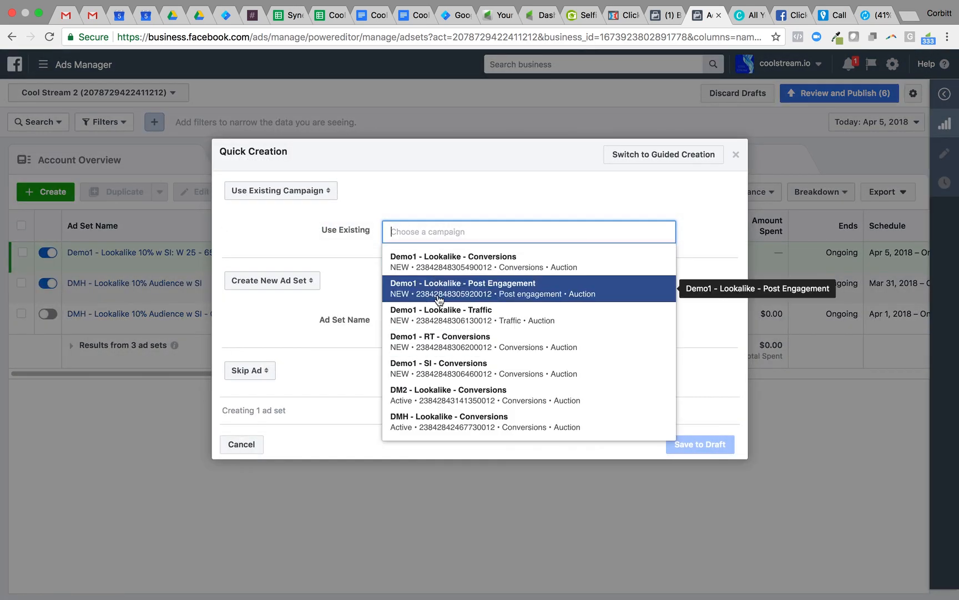
pyautogui.click(441, 342)
pyautogui.click(304, 277)
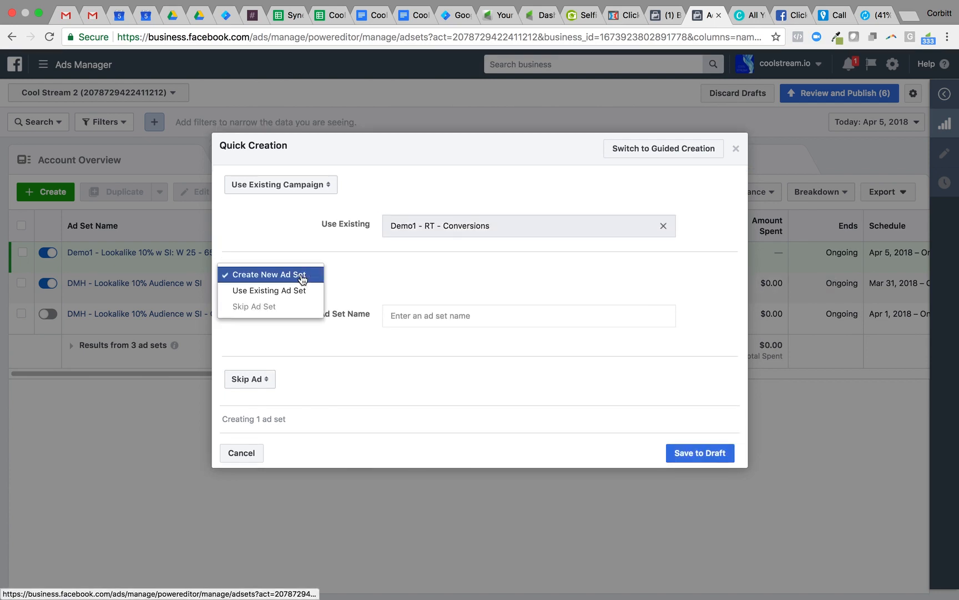
pyautogui.click(339, 284)
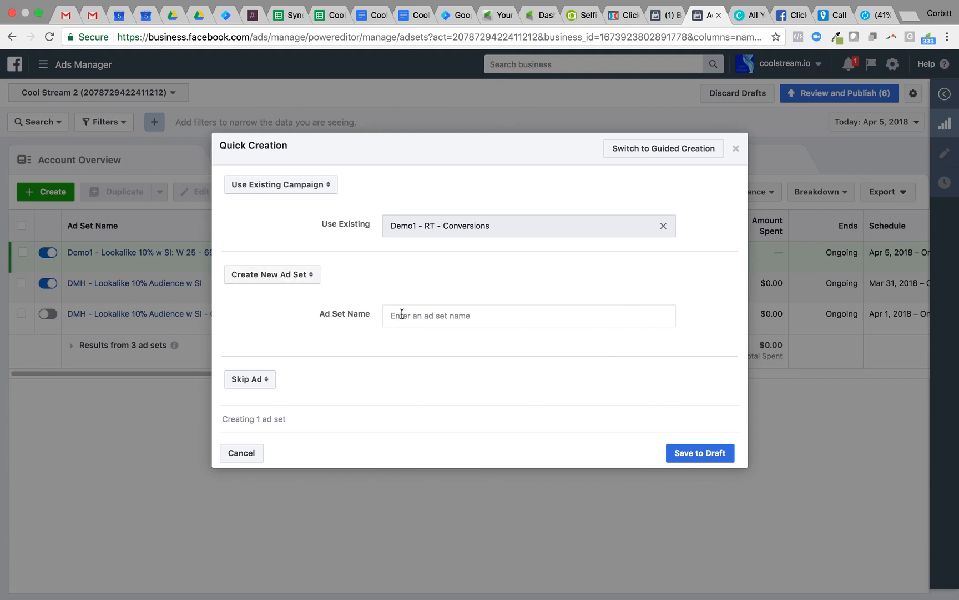
# Name the ad set "Demo1 - RT Level 1 - Conversions" and save it as a draft
pyautogui.click(400, 314)
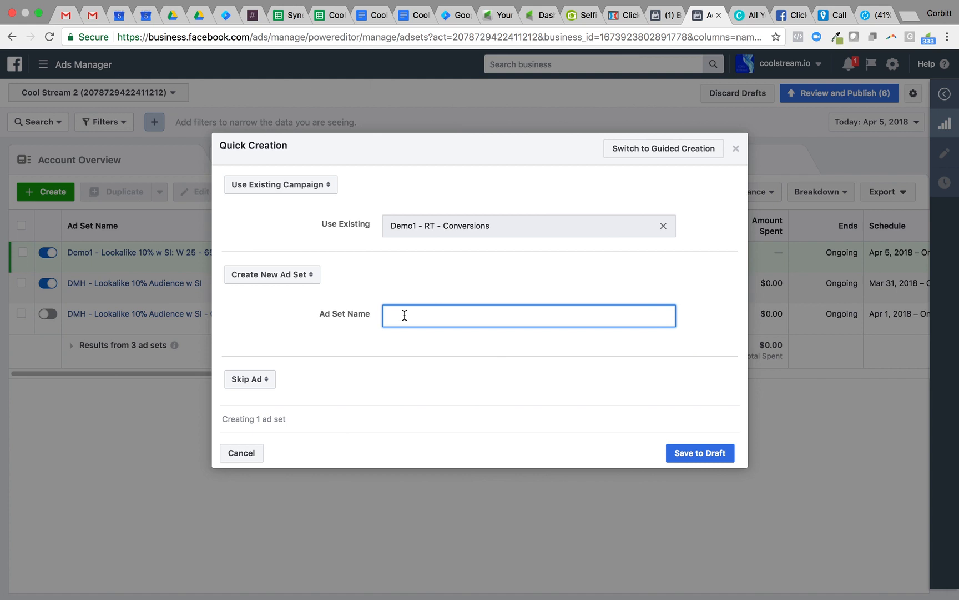
pyautogui.write('RT1 -')
pyautogui.press('BackSpace')
pyautogui.press('BackSpace')
pyautogui.press('BackSpace')
pyautogui.press('BackSpace')
pyautogui.press('BackSpace')
pyautogui.write('Demo1 - R')
pyautogui.press('BackSpace')
pyautogui.write('L')
pyautogui.press('BackSpace')
pyautogui.press('BackSpace')
pyautogui.write('T Level 1 - Conversions')
pyautogui.click(694, 453)
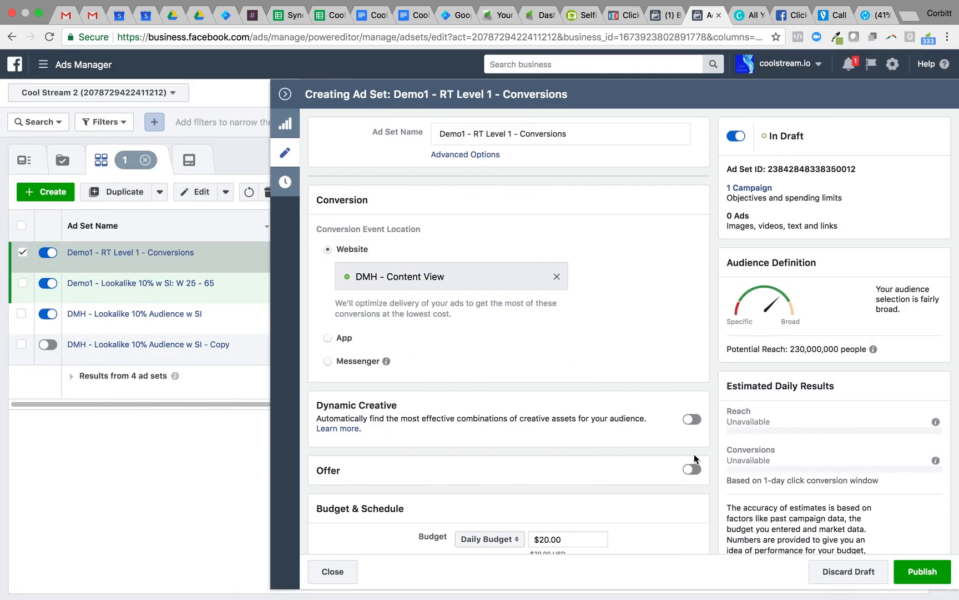
# Replace the website conversion event of the RT Level 1 ad set with "Demo - Lead"
pyautogui.click(558, 278)
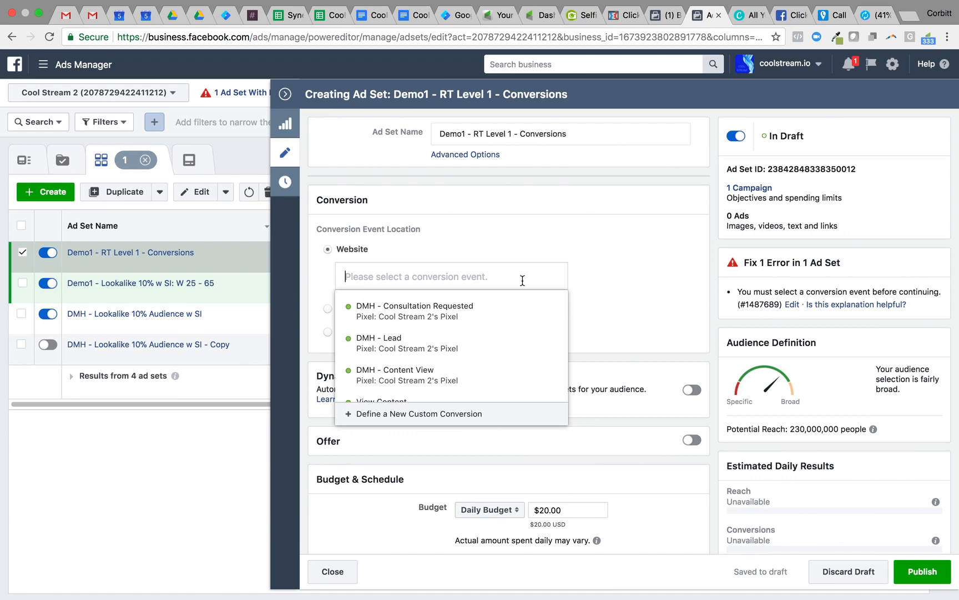
pyautogui.scroll(-5, 522, 339)
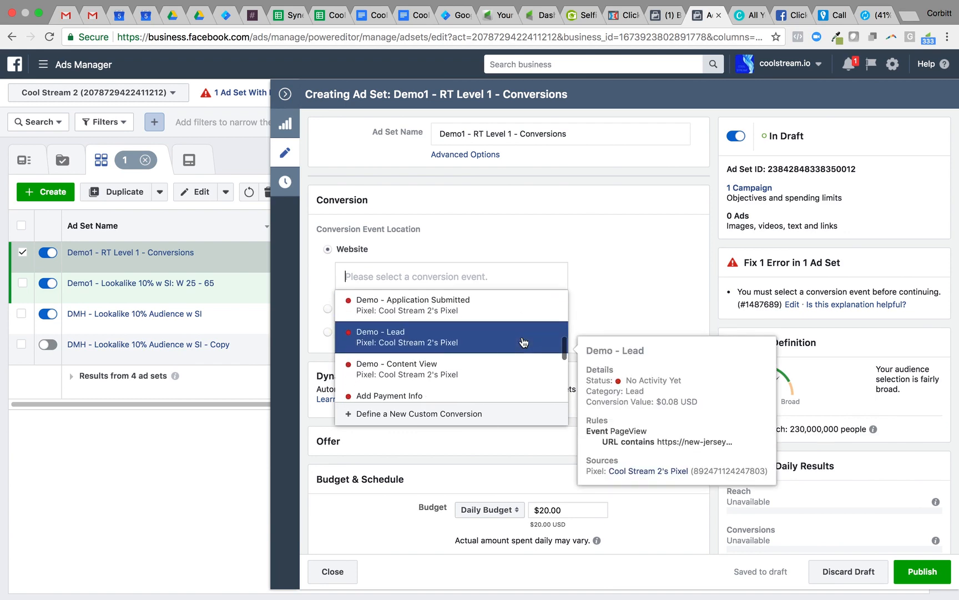
pyautogui.click(522, 339)
# Set the daily budget of the RT Level 1 ad set to $10
pyautogui.scroll(-5, 616, 336)
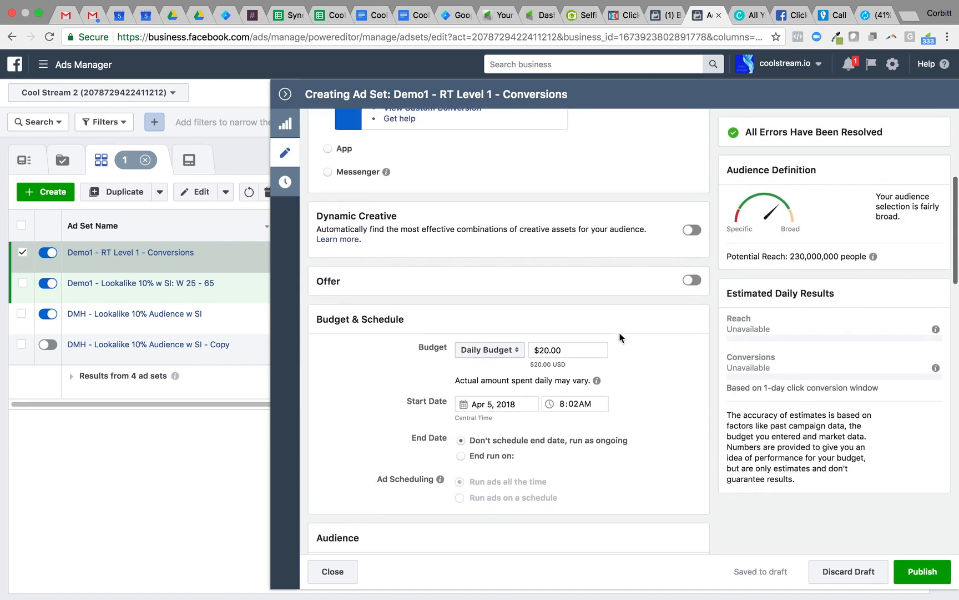
pyautogui.scroll(-3, 619, 337)
pyautogui.click(572, 276)
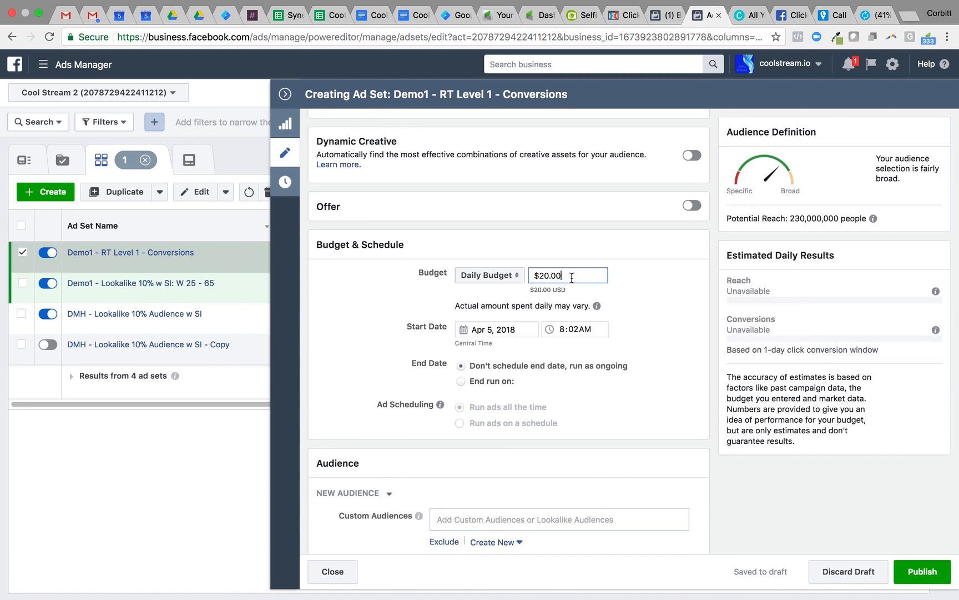
pyautogui.doubleClick(572, 276)
pyautogui.write('10')
pyautogui.click(664, 295)
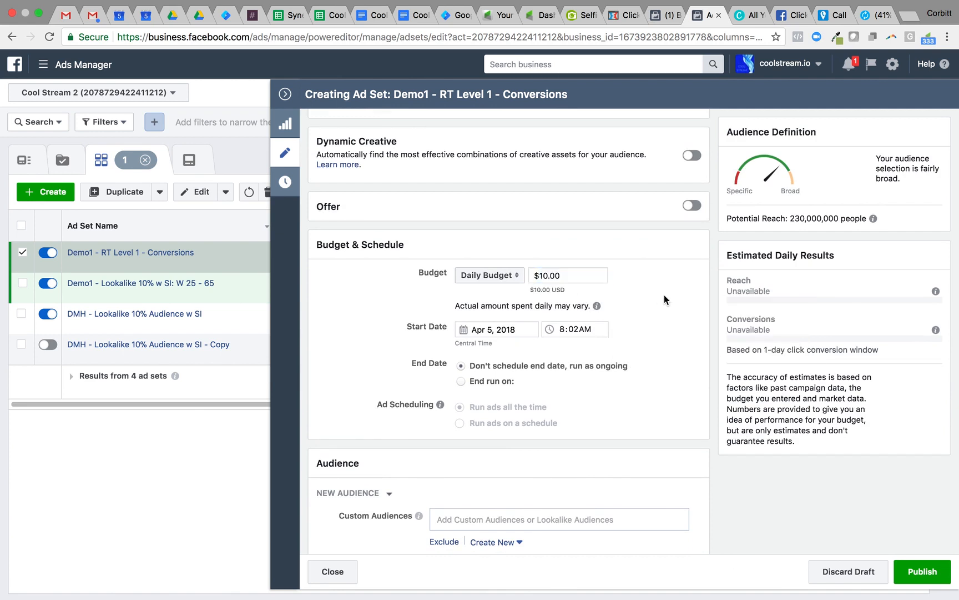
# Include the custom audience "Demo - Page 1 Not 2 Audience (Day 1)" in the ad set's targeting
pyautogui.scroll(-3, 664, 295)
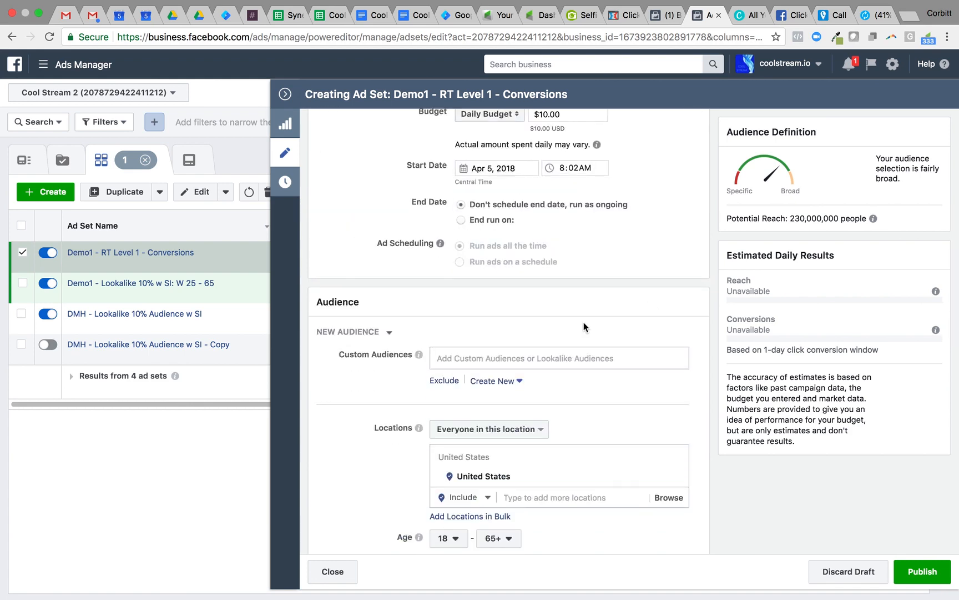
pyautogui.click(550, 356)
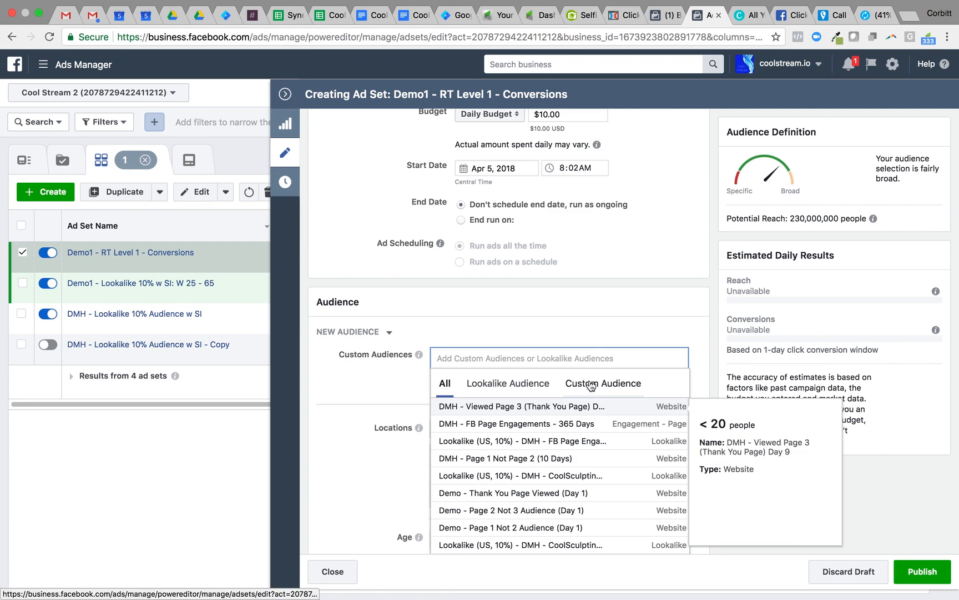
pyautogui.click(591, 383)
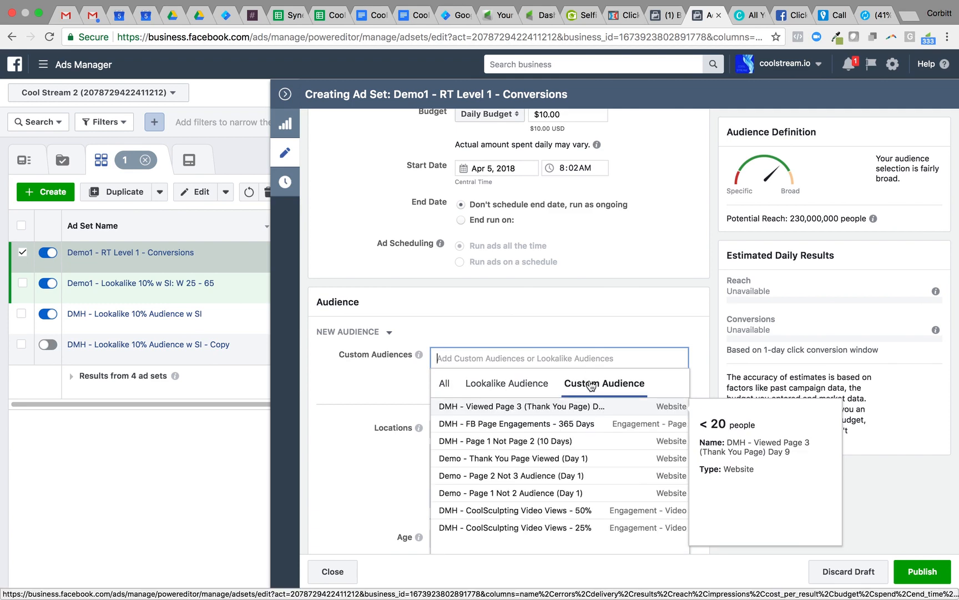
pyautogui.click(574, 498)
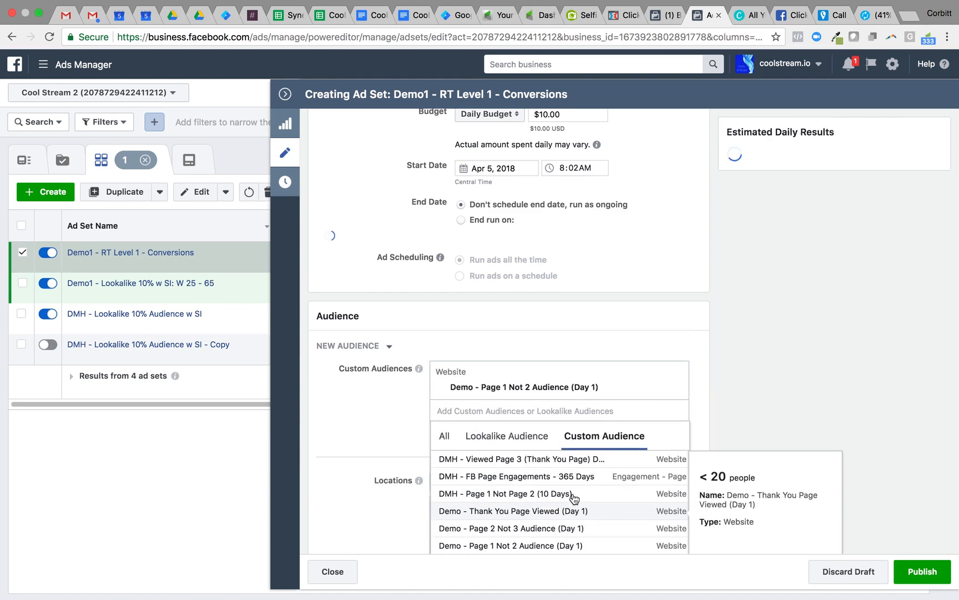
pyautogui.click(352, 431)
pyautogui.click(447, 423)
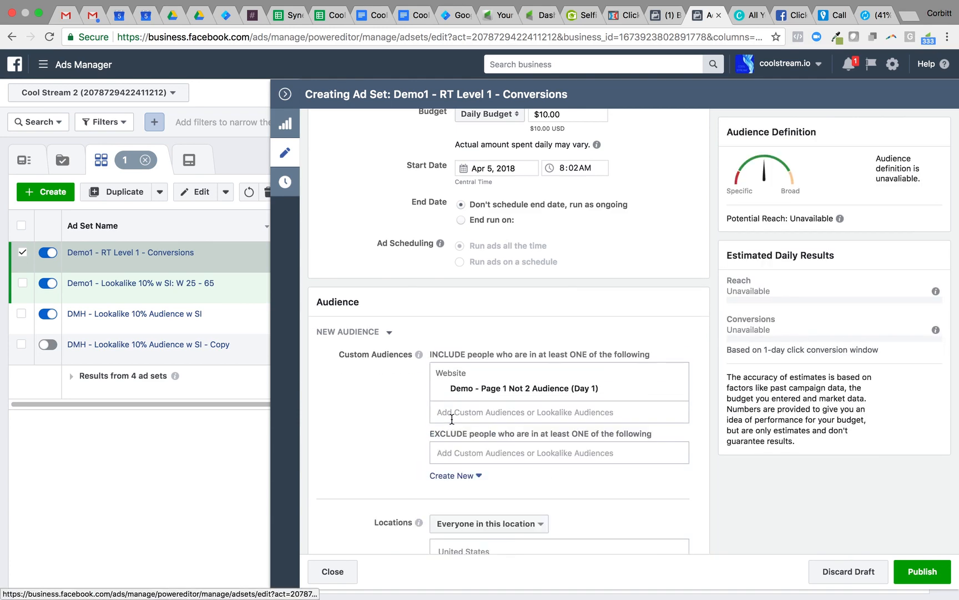
# Exclude the custom audience "Demo - Thank You Page Viewed (Day 1)" from the ad set's targeting
pyautogui.click(465, 447)
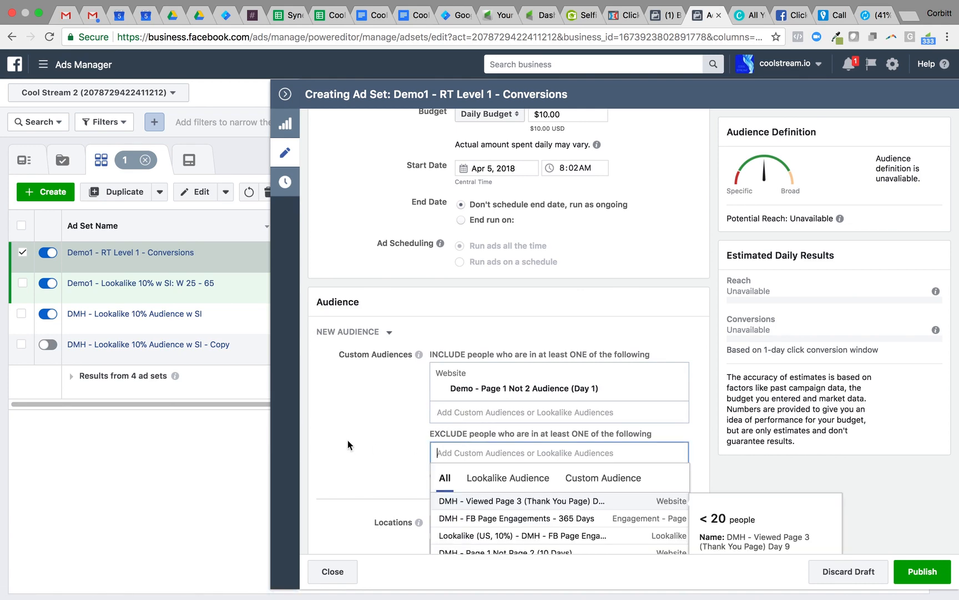
pyautogui.scroll(-3, 348, 441)
pyautogui.click(579, 381)
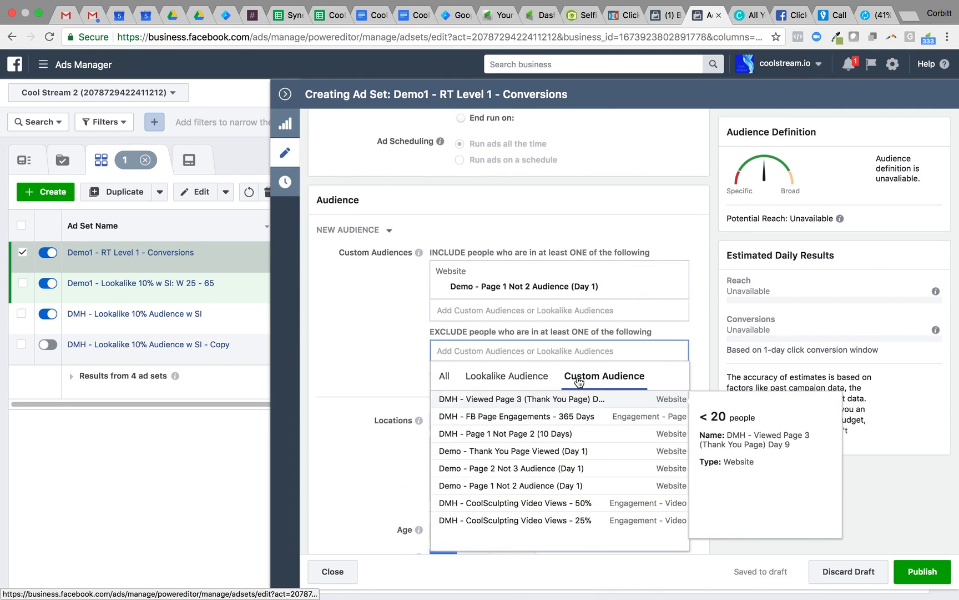
pyautogui.click(544, 450)
pyautogui.click(368, 411)
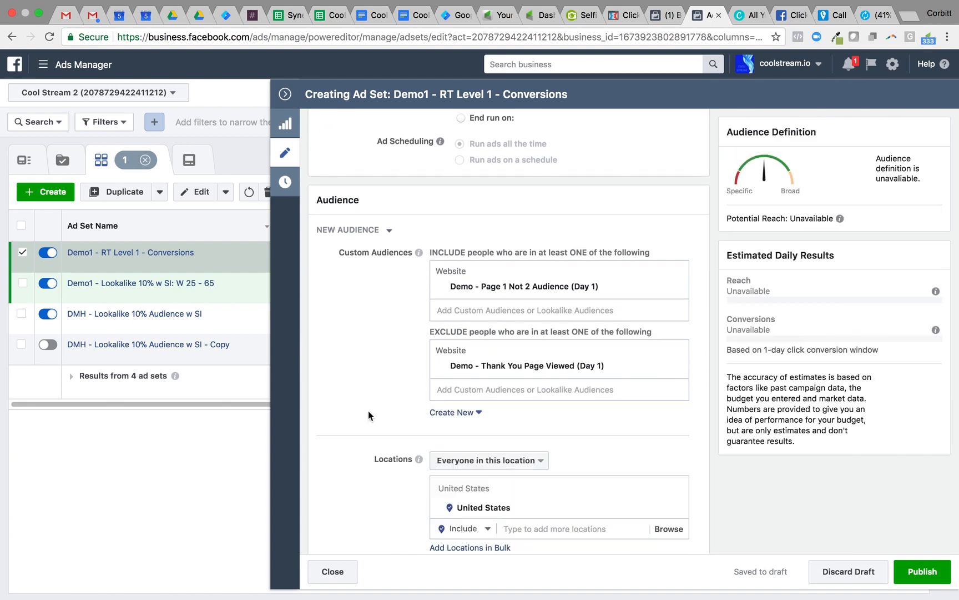
# Examine the ad set's location, demographic, placement, and optimization and delivery settings, and close its editor
pyautogui.scroll(-3, 368, 414)
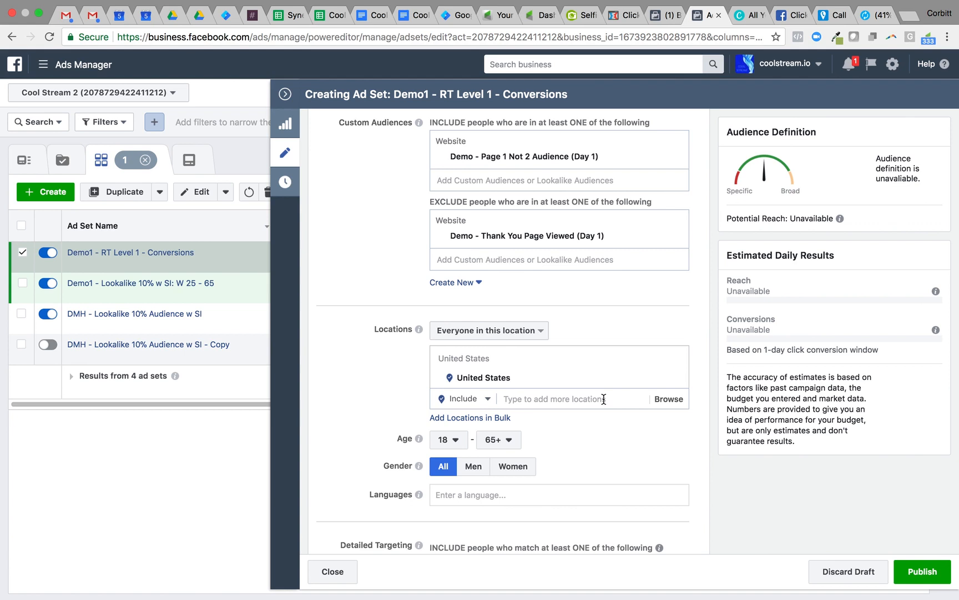
pyautogui.scroll(-5, 604, 399)
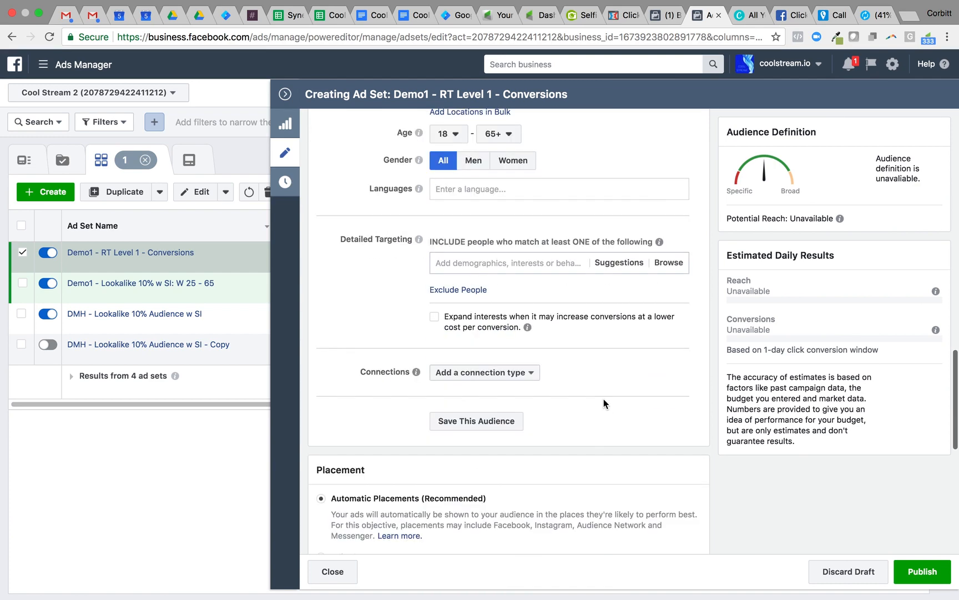
pyautogui.scroll(-2, 603, 399)
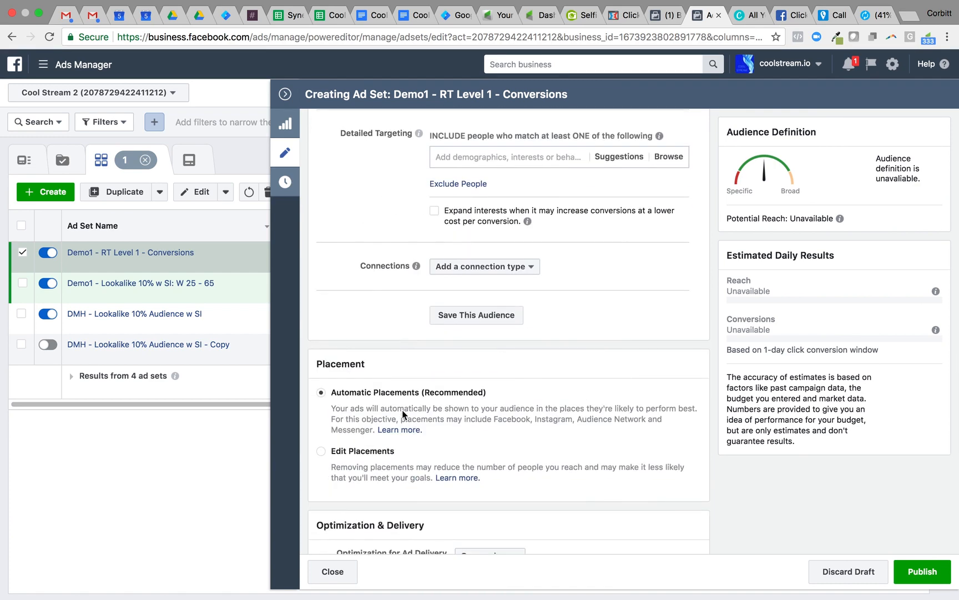
pyautogui.scroll(-1, 405, 406)
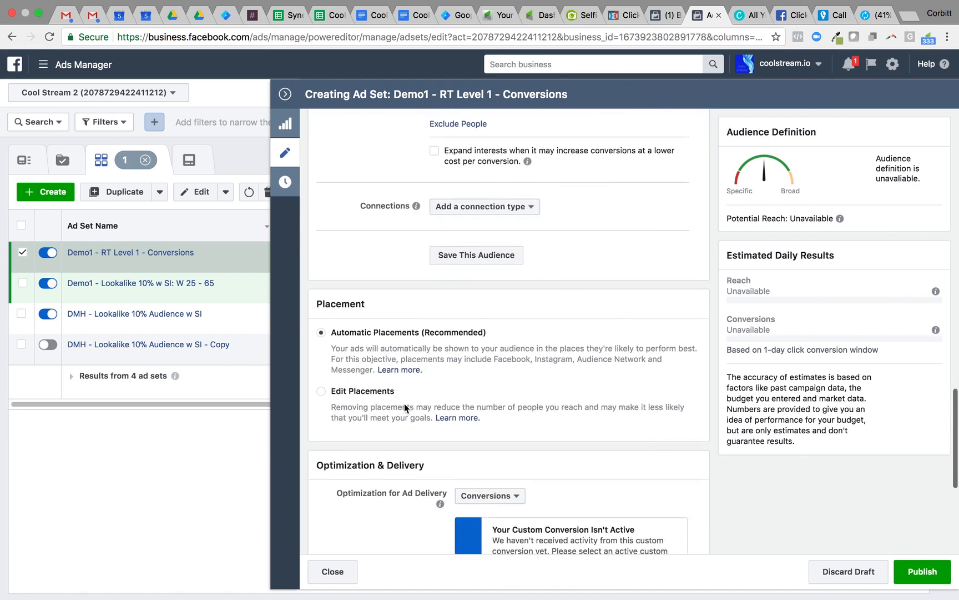
pyautogui.scroll(-3, 447, 355)
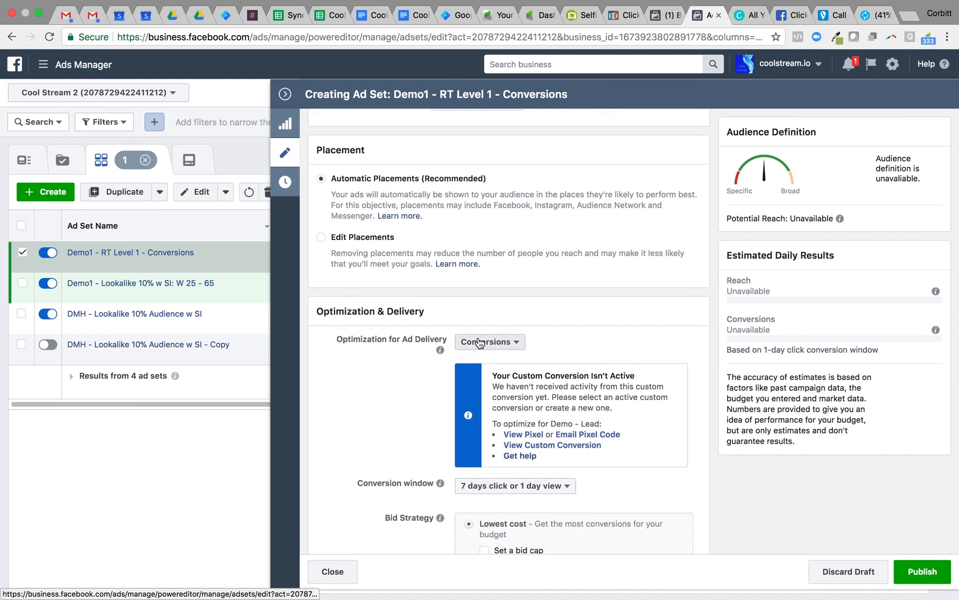
pyautogui.scroll(-2, 408, 376)
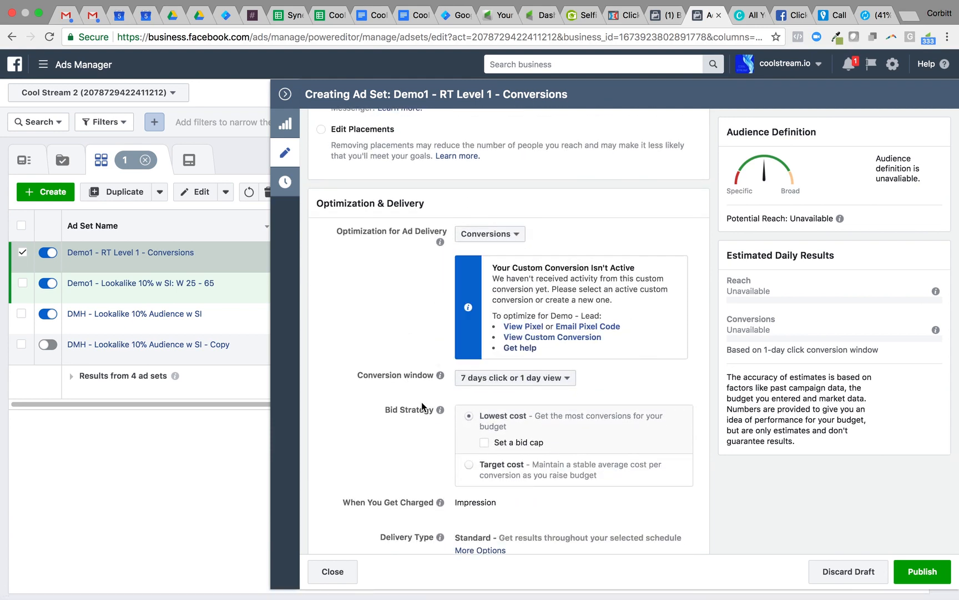
pyautogui.scroll(-1, 422, 402)
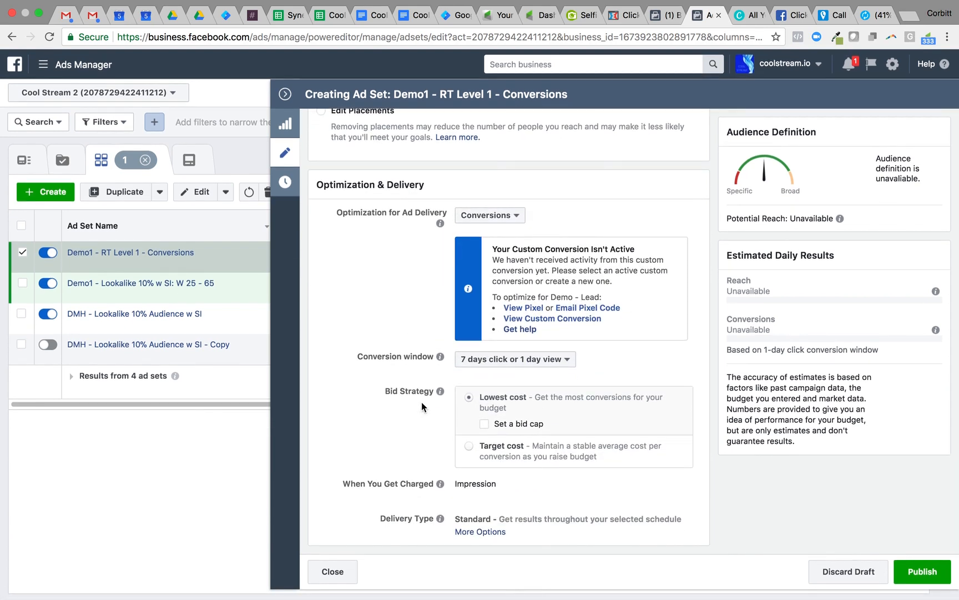
pyautogui.click(285, 150)
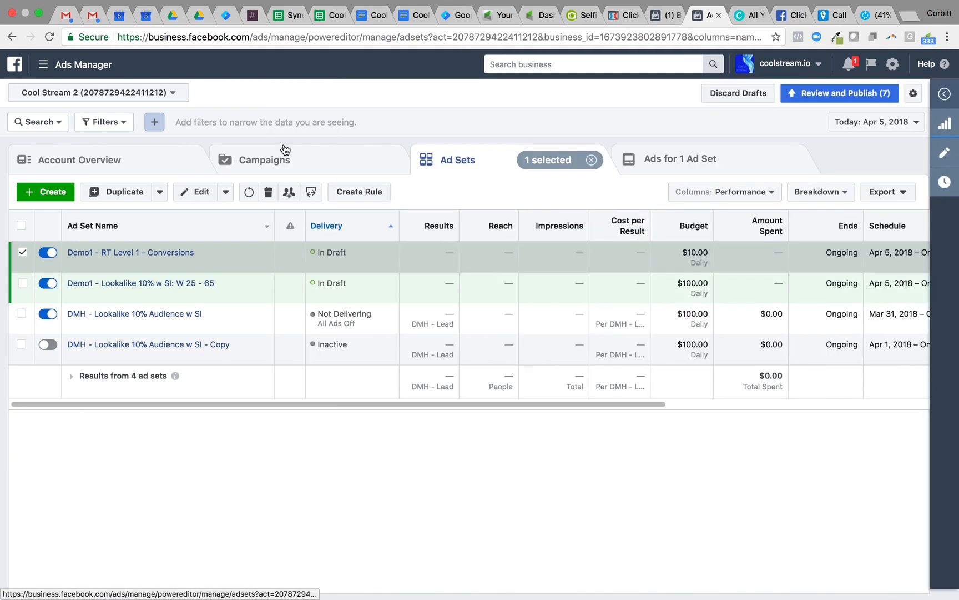
# Deselect the RT Level 1 ad set and start another new ad set in the existing campaign "Demo1 - RT - Conversions"
pyautogui.click(22, 253)
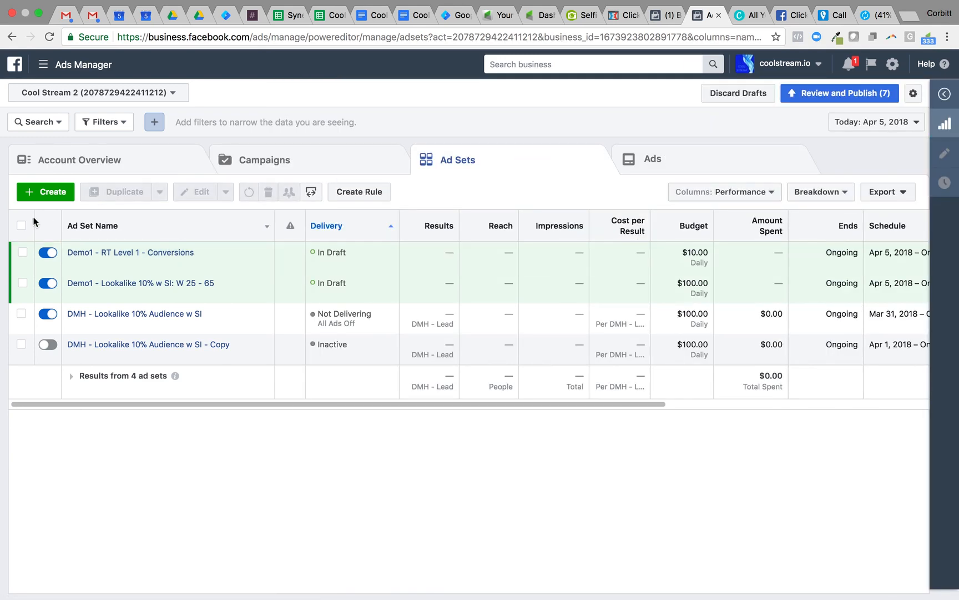
pyautogui.click(50, 192)
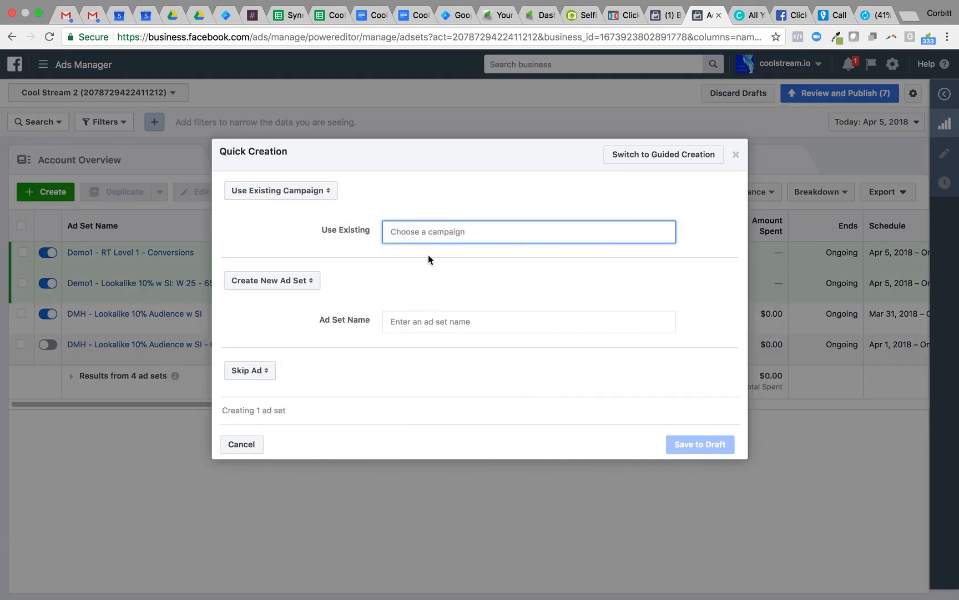
pyautogui.click(439, 232)
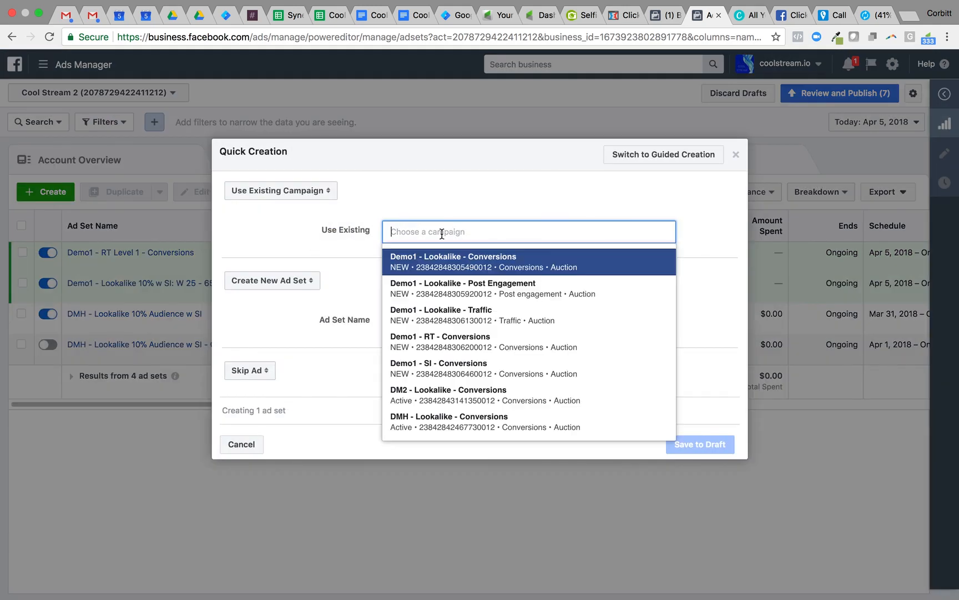
pyautogui.click(451, 338)
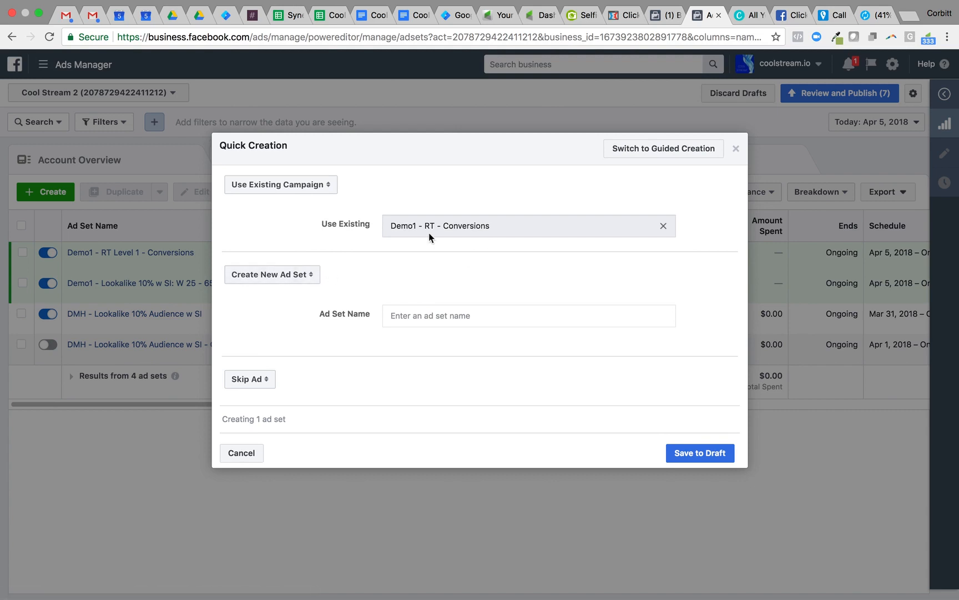
# Name the new ad set "Demo1 - RT Level 2 - Conversions" and save it as a draft
pyautogui.click(416, 319)
pyautogui.write('MD\\\\D\\')
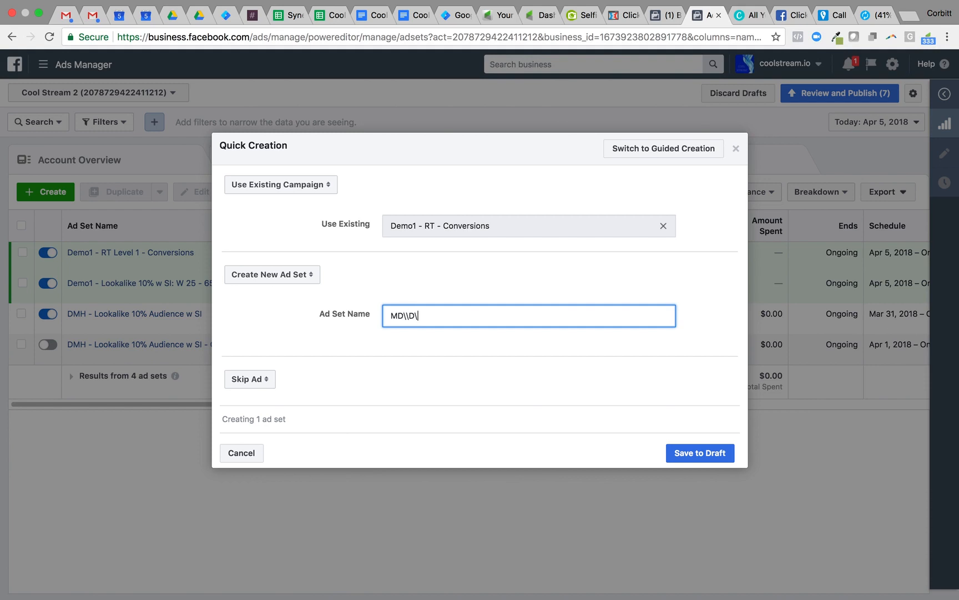
pyautogui.press('BackSpace')
pyautogui.press('BackSpace')
pyautogui.press('BackSpace')
pyautogui.press('BackSpace')
pyautogui.press('BackSpace')
pyautogui.press('BackSpace')
pyautogui.write('Demo1 - RT Level 2 - Conversions')
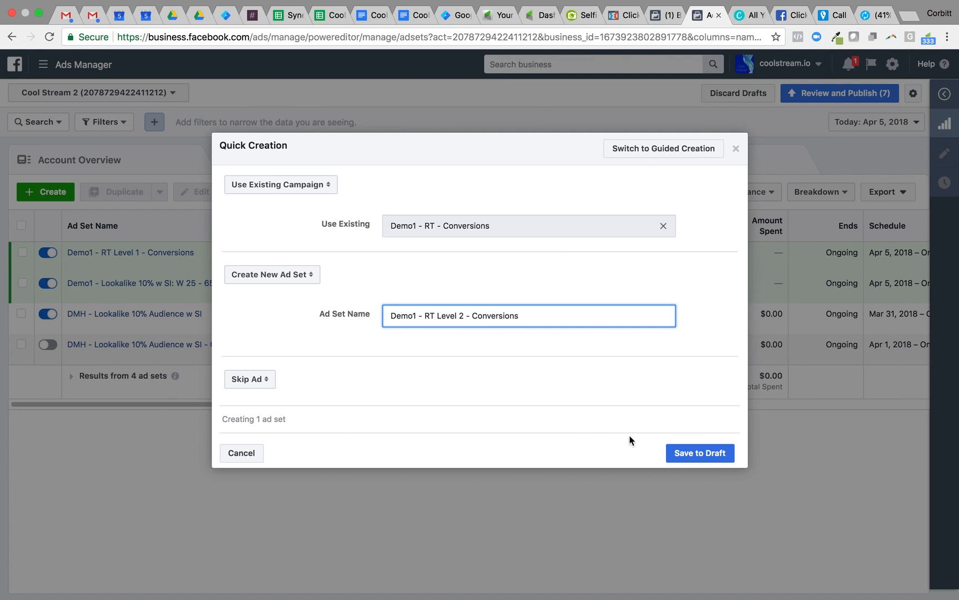
pyautogui.click(700, 455)
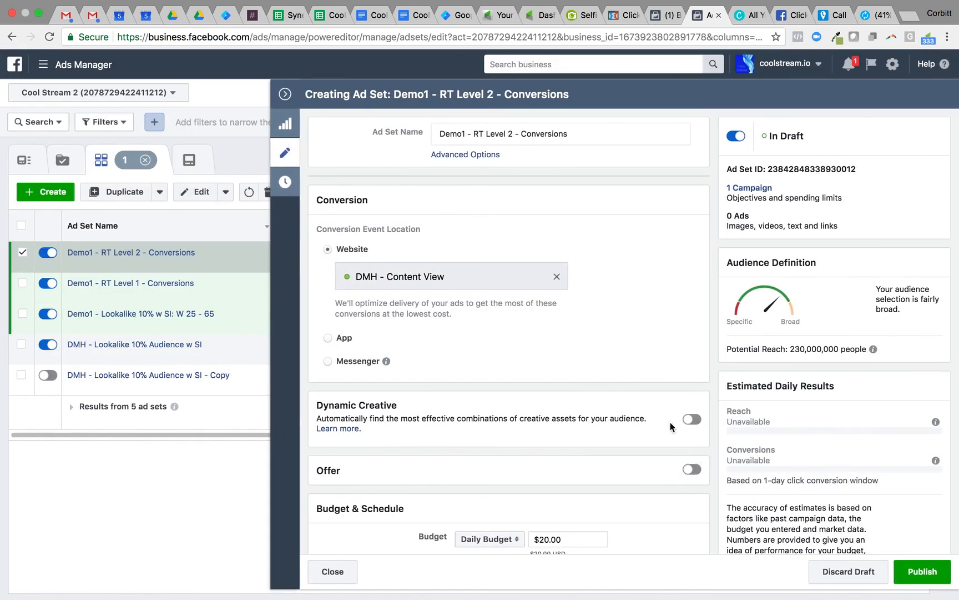
# Replace the RT Level 2 ad set's website conversion event with "Demo - Application Submitted"
pyautogui.click(557, 276)
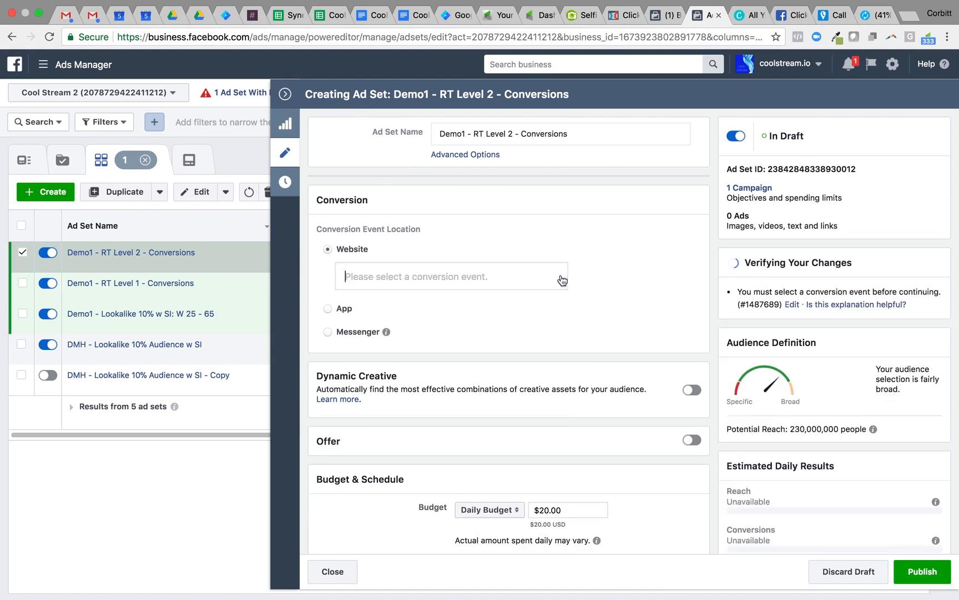
pyautogui.scroll(-2, 493, 349)
pyautogui.scroll(-3, 494, 350)
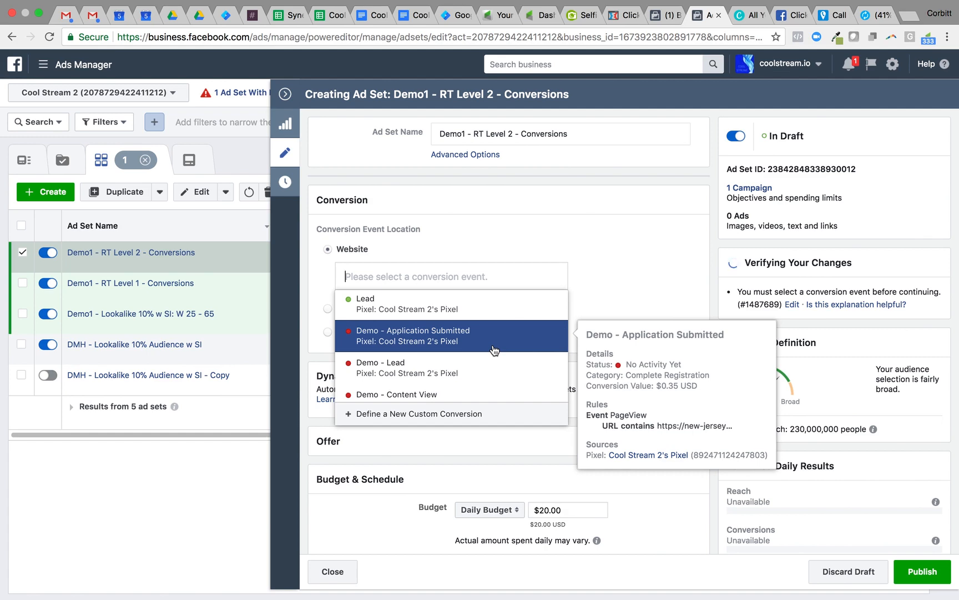
pyautogui.click(446, 344)
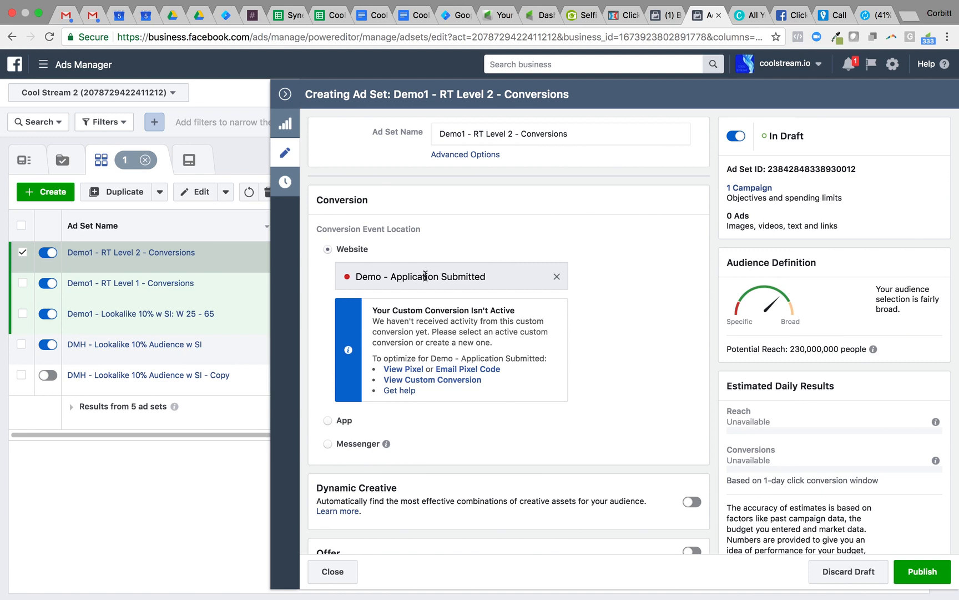
# Set the RT Level 2 ad set's daily budget to $10.00
pyautogui.scroll(-7, 425, 276)
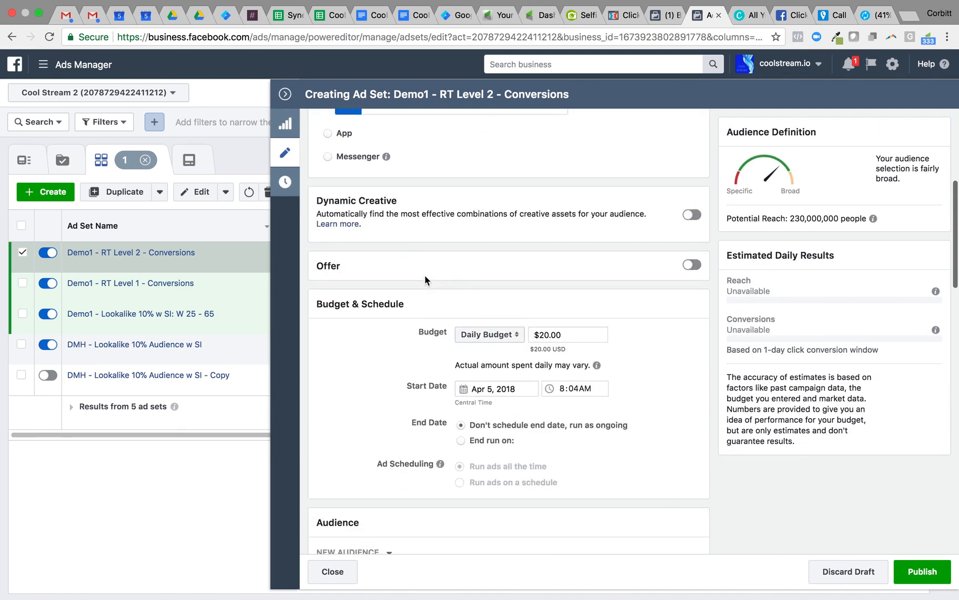
pyautogui.click(568, 233)
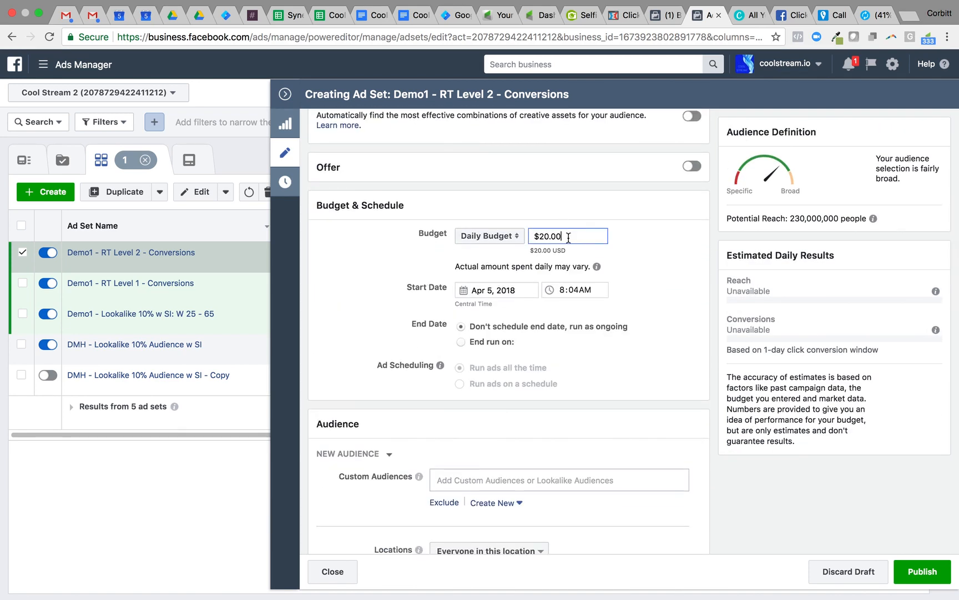
pyautogui.doubleClick(569, 238)
pyautogui.press('BackSpace')
pyautogui.write('10')
pyautogui.click(668, 274)
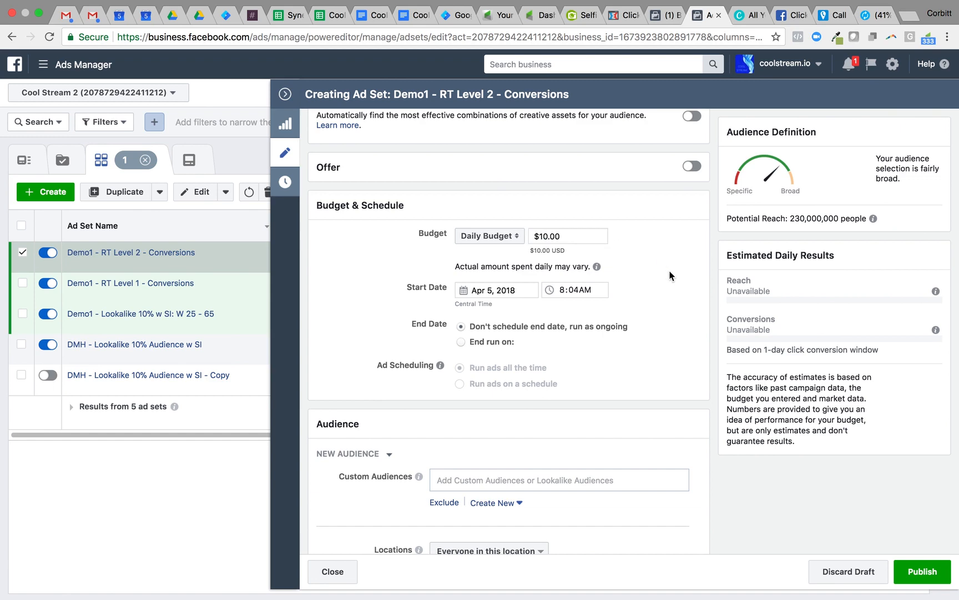
# Add the custom audience "Demo - Page 2 Not 3 Audience (Day 1)" to the ad set's targeting
pyautogui.scroll(-1, 669, 275)
pyautogui.scroll(-3, 670, 275)
pyautogui.click(553, 367)
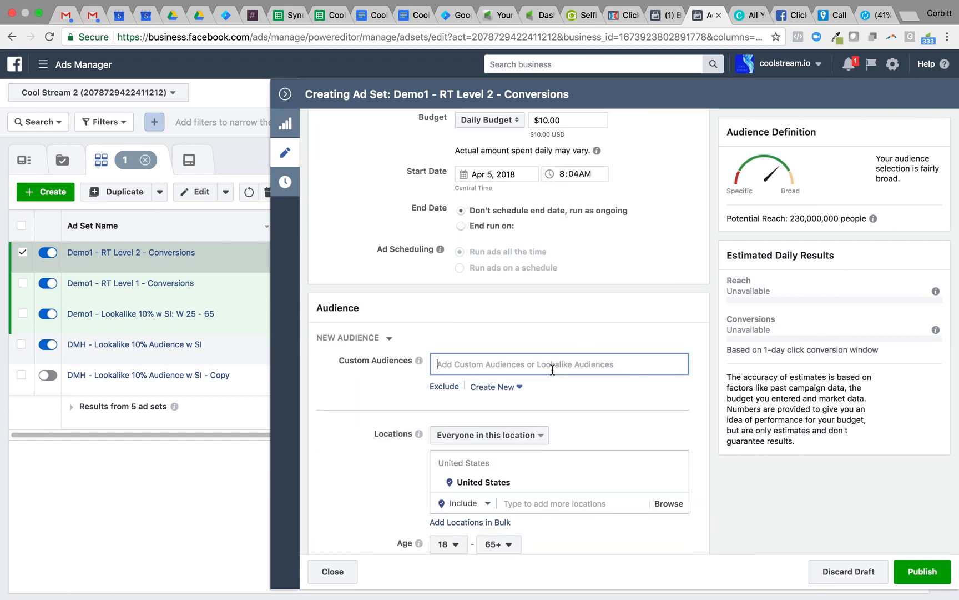
pyautogui.click(589, 389)
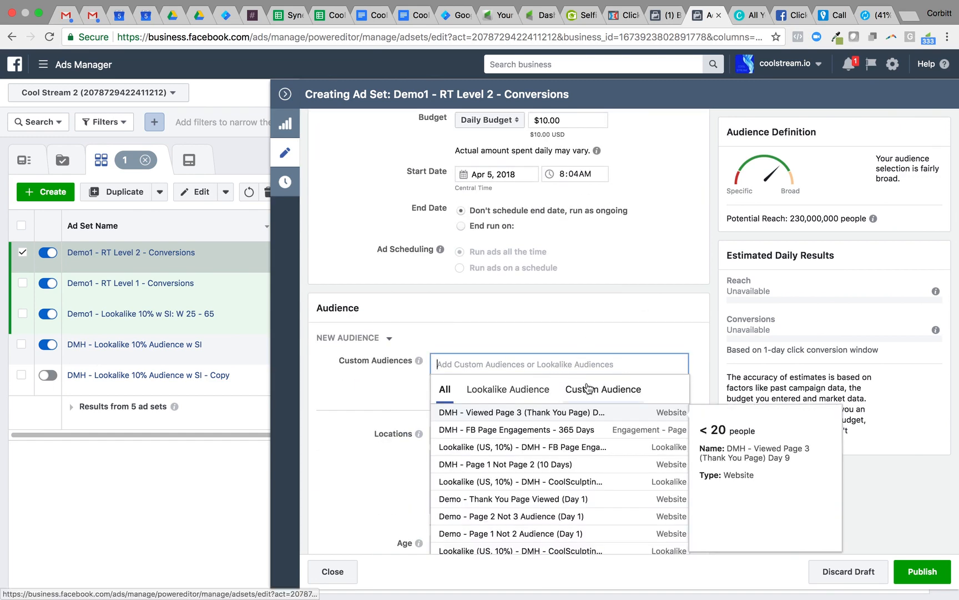
pyautogui.scroll(-2, 328, 353)
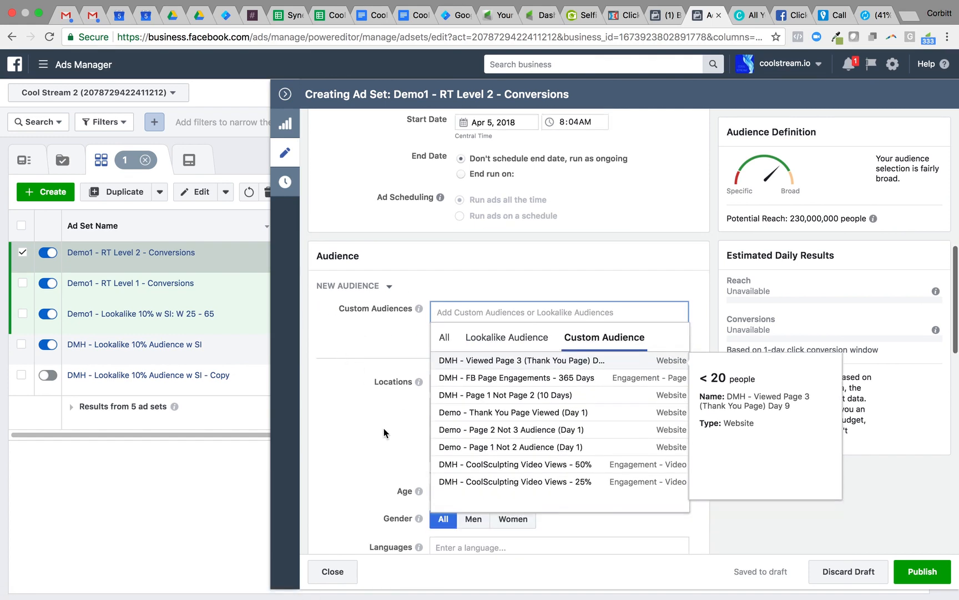
pyautogui.click(491, 434)
pyautogui.click(342, 373)
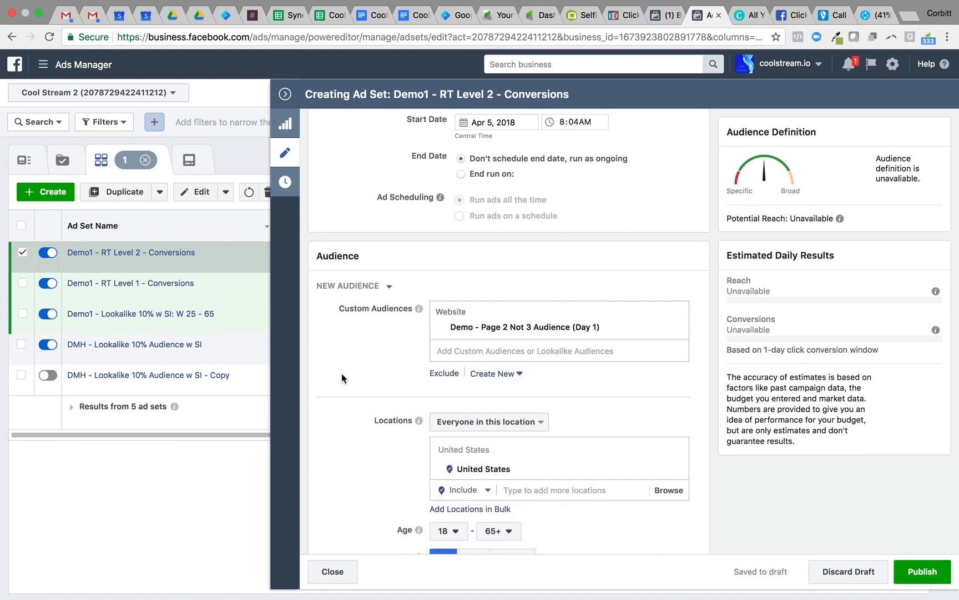
# Examine the ad set's targeting, placement, and optimization and delivery settings, and close its editor with the ad set deselected
pyautogui.scroll(-2, 381, 447)
pyautogui.scroll(-1, 381, 449)
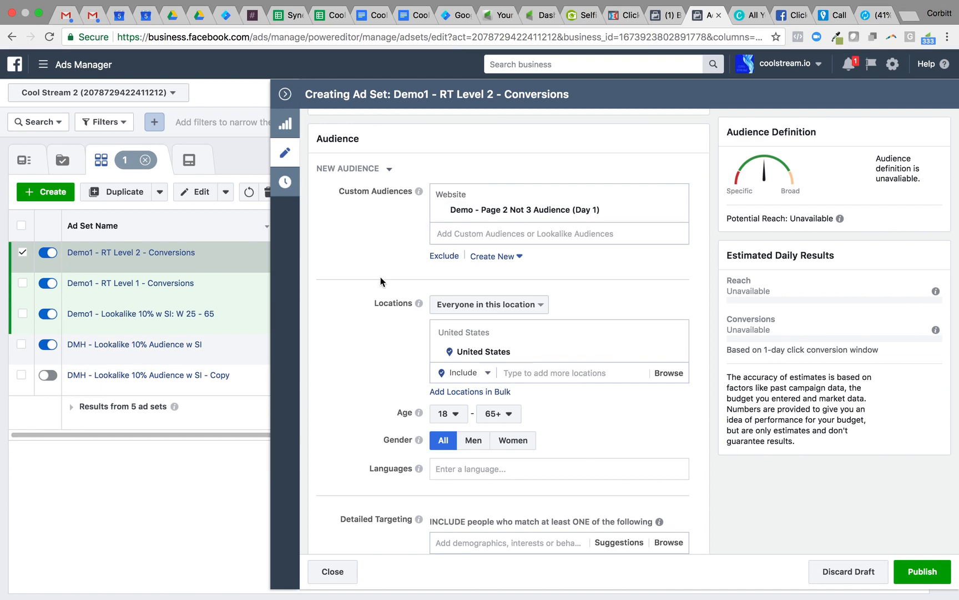
pyautogui.scroll(-10, 380, 277)
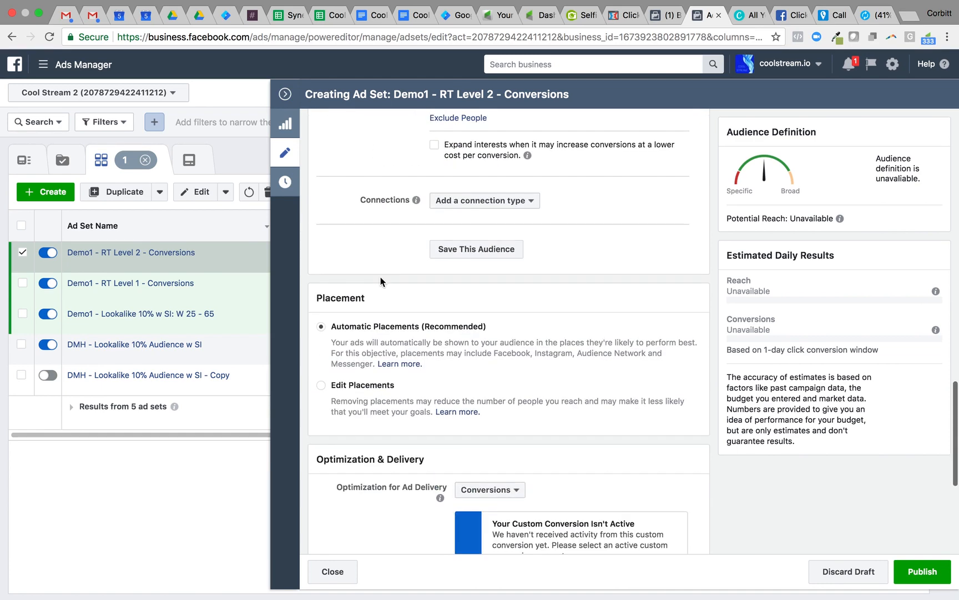
pyautogui.scroll(-3, 380, 277)
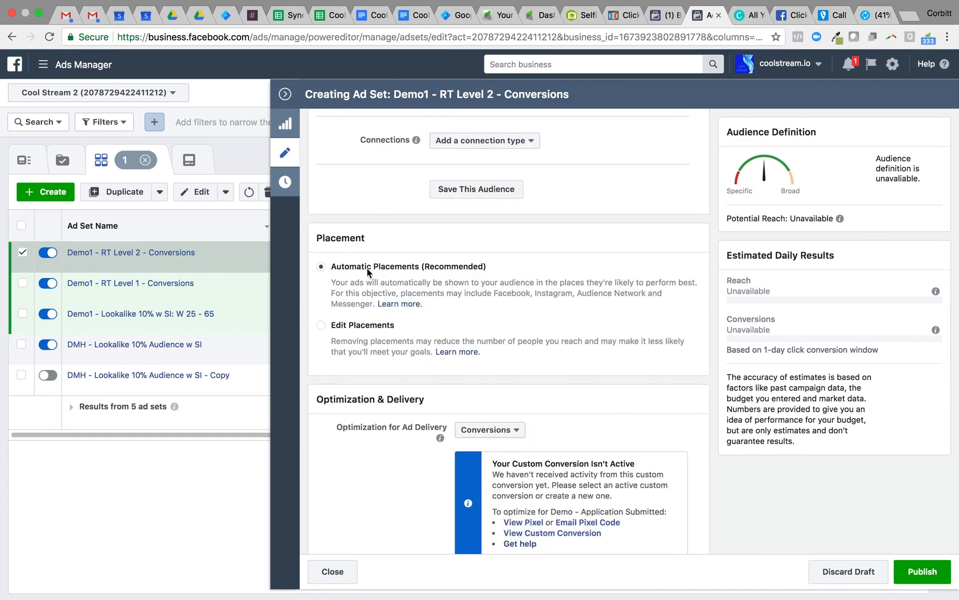
pyautogui.scroll(-9, 450, 446)
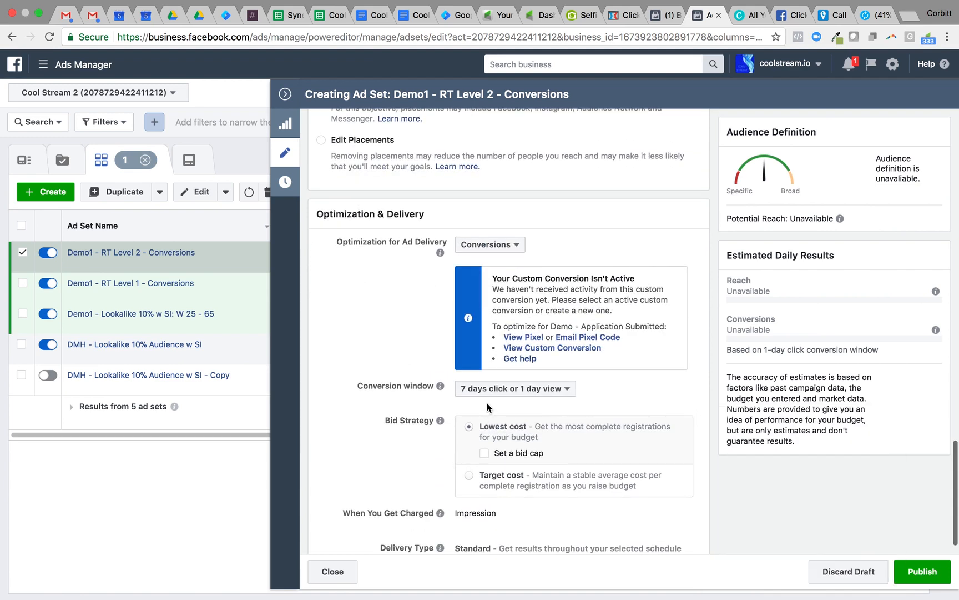
pyautogui.scroll(10, 412, 420)
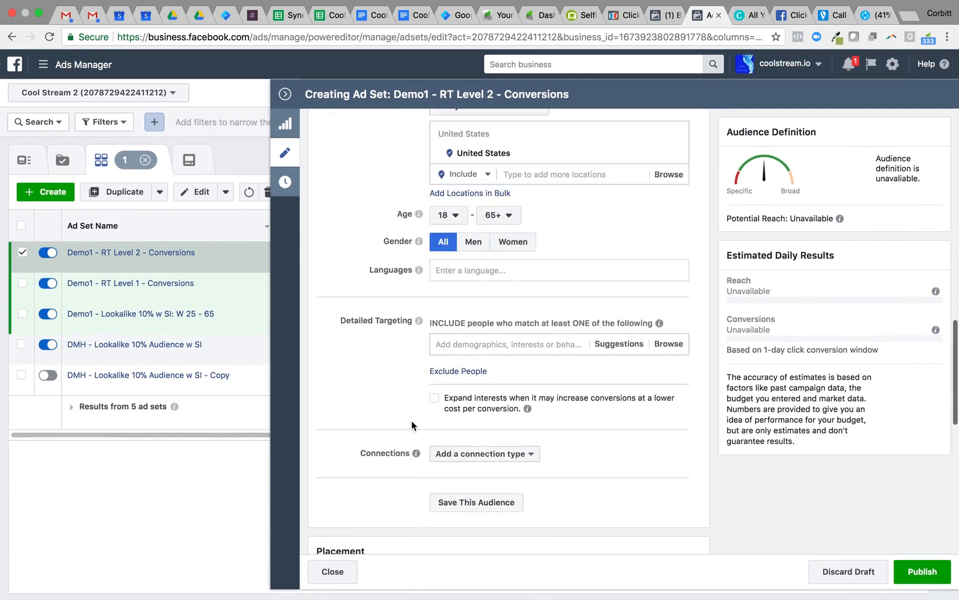
pyautogui.scroll(12, 411, 420)
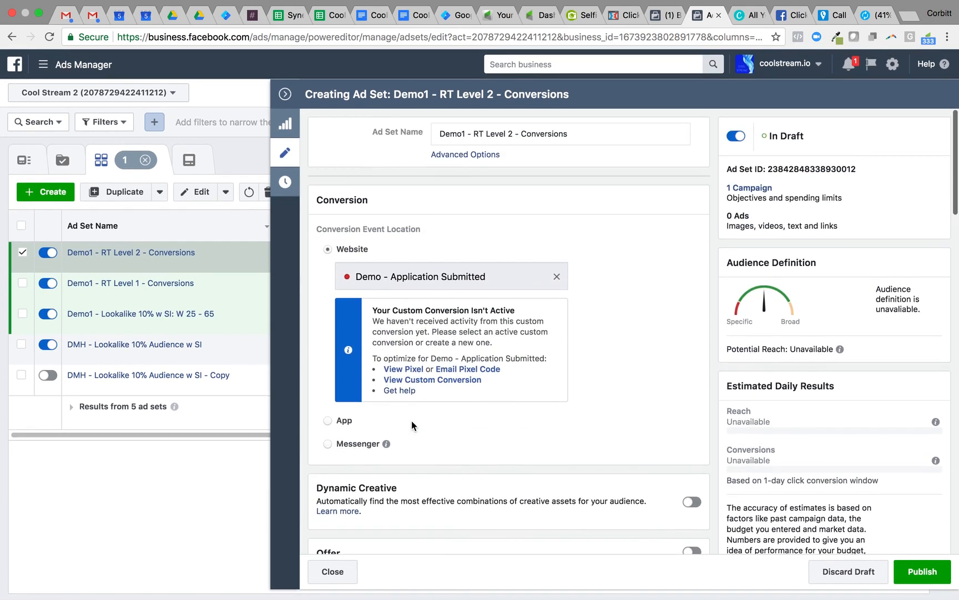
pyautogui.click(293, 160)
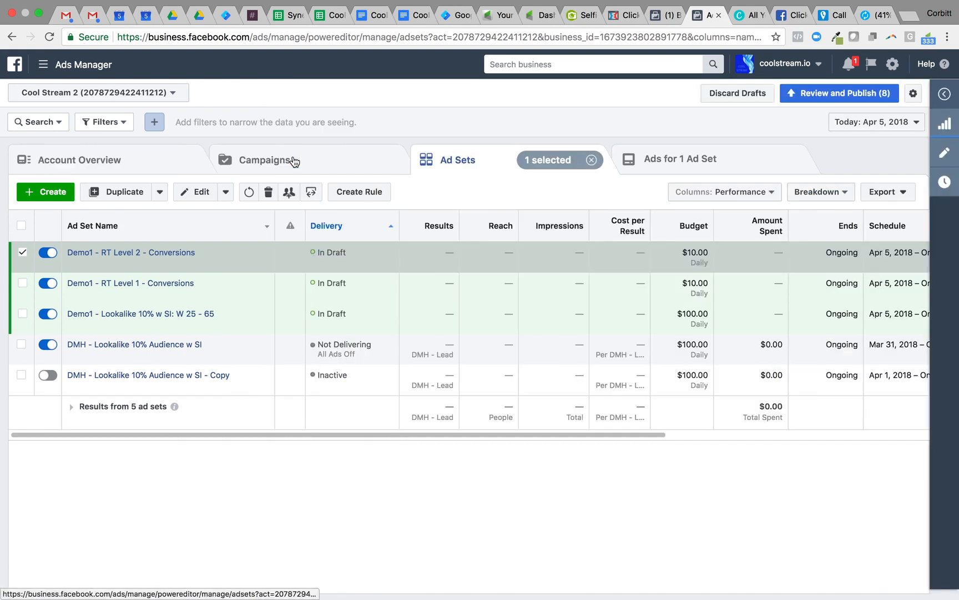
pyautogui.click(23, 252)
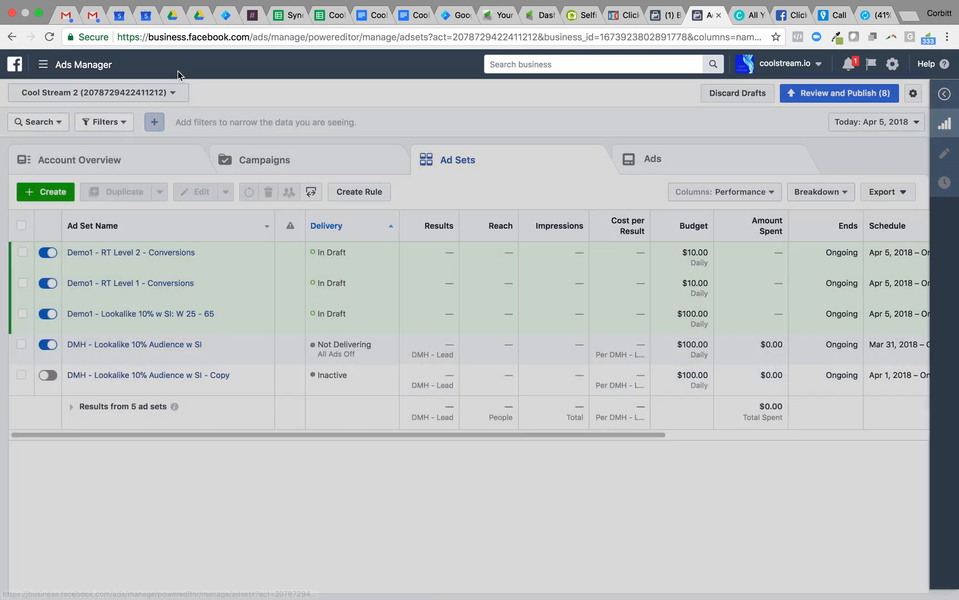
# Switch to the ad account "Apex Current 7" under Melt Your Face Marketing
pyautogui.click(178, 92)
pyautogui.scroll(-5, 154, 370)
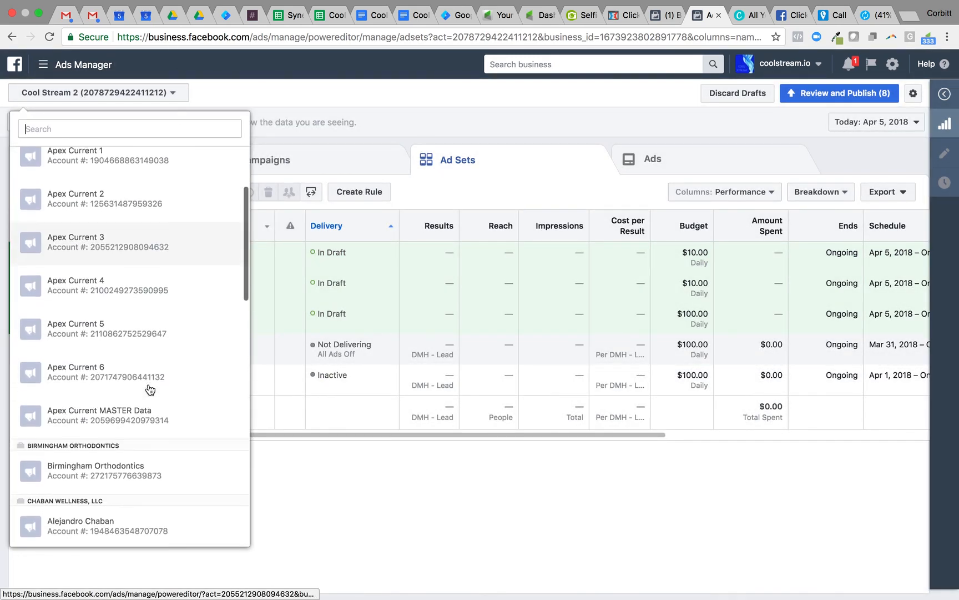
pyautogui.scroll(-4, 147, 452)
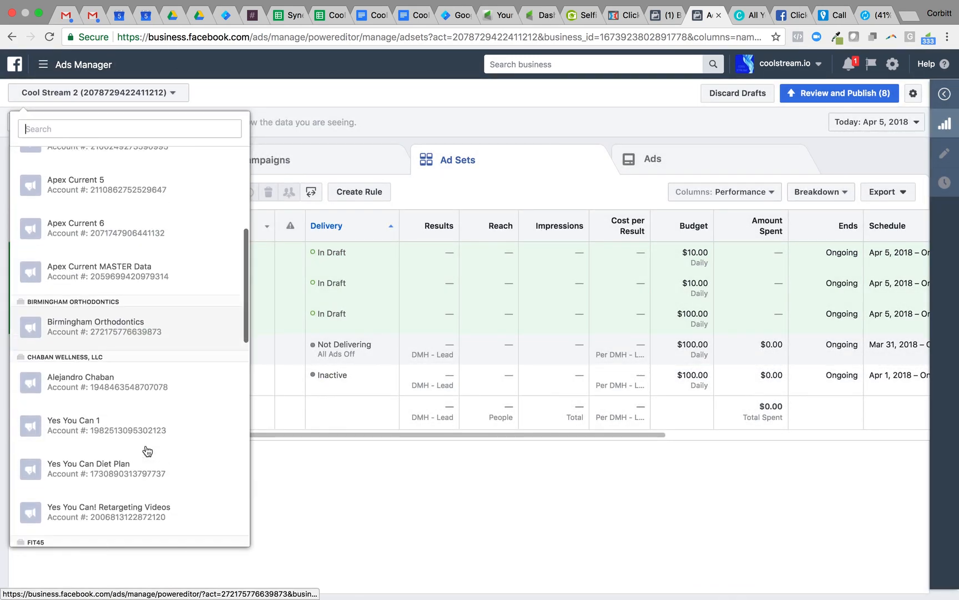
pyautogui.scroll(-6, 147, 453)
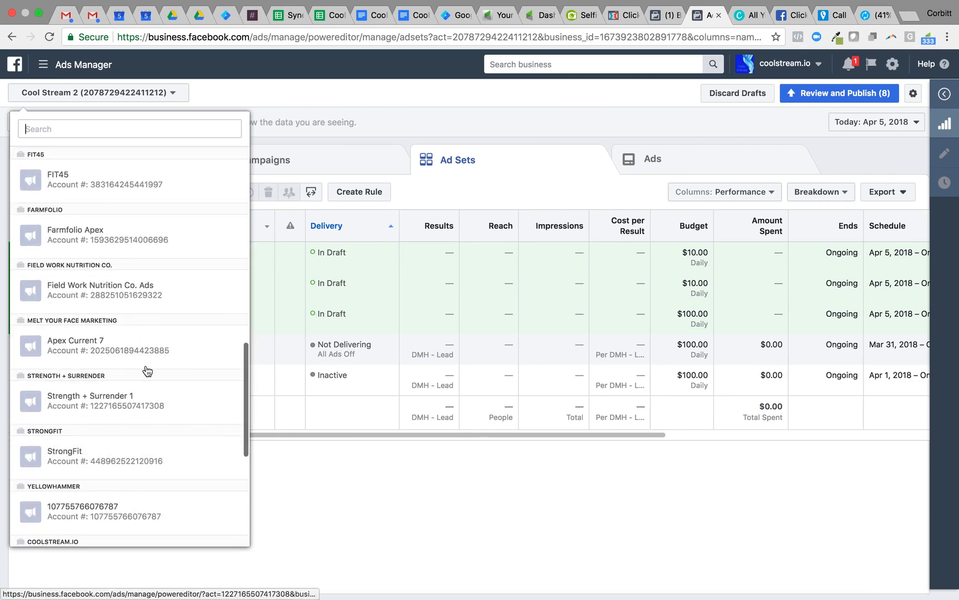
pyautogui.click(154, 354)
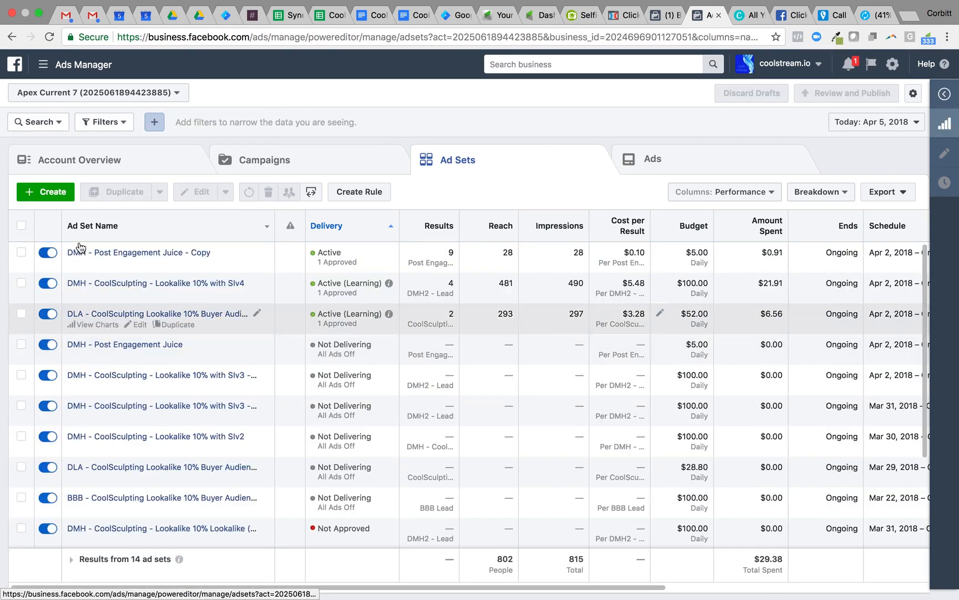
# Create a new ad set named "Demo" in the existing campaign "DLA - RT - Conversion" and save it as a draft
pyautogui.click(53, 192)
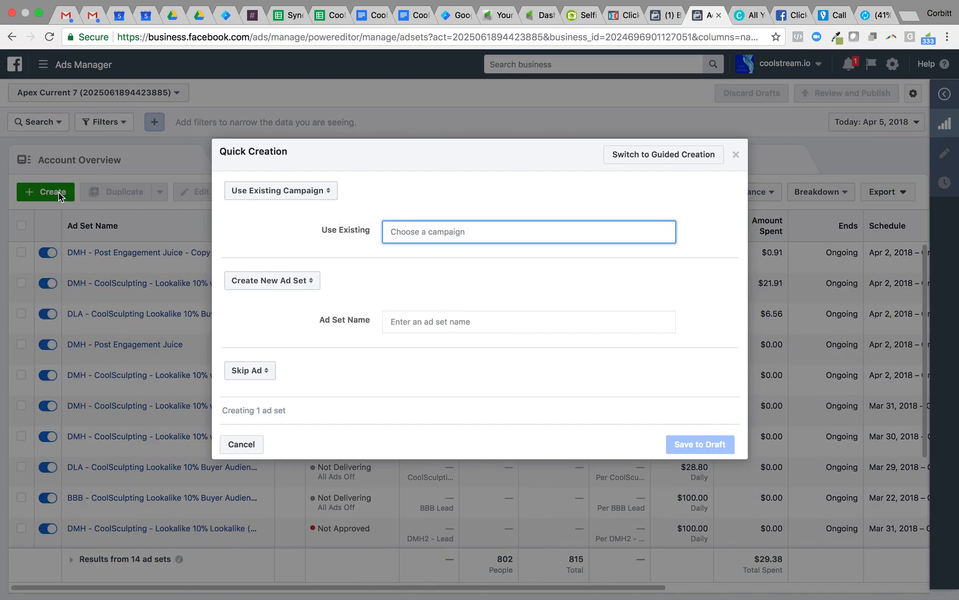
pyautogui.click(404, 235)
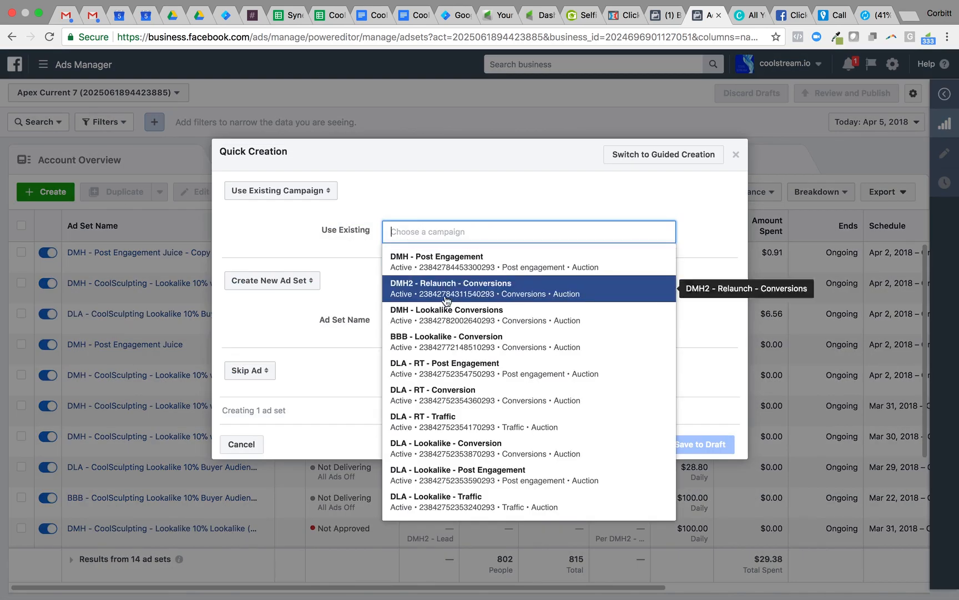
pyautogui.click(458, 392)
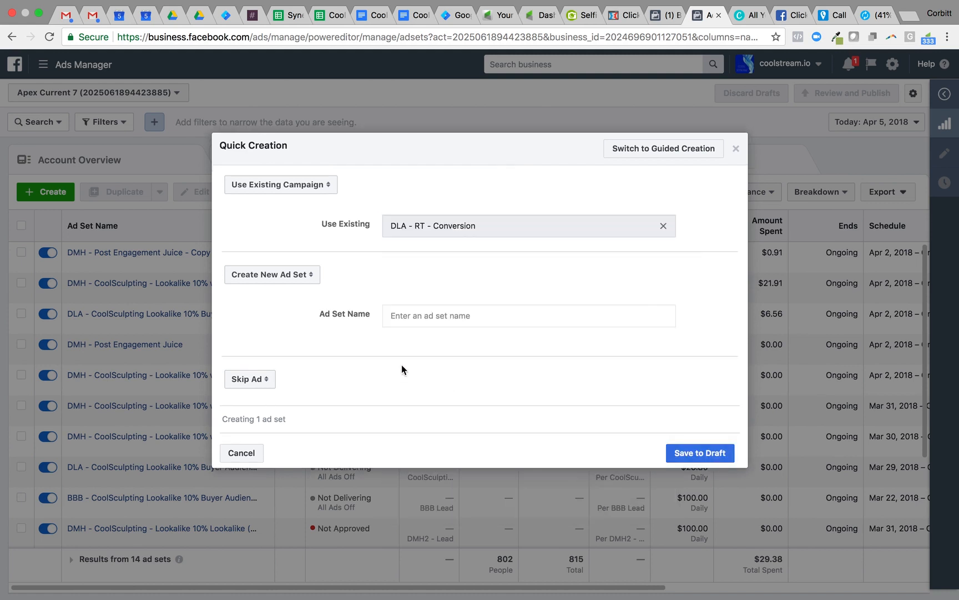
pyautogui.click(398, 315)
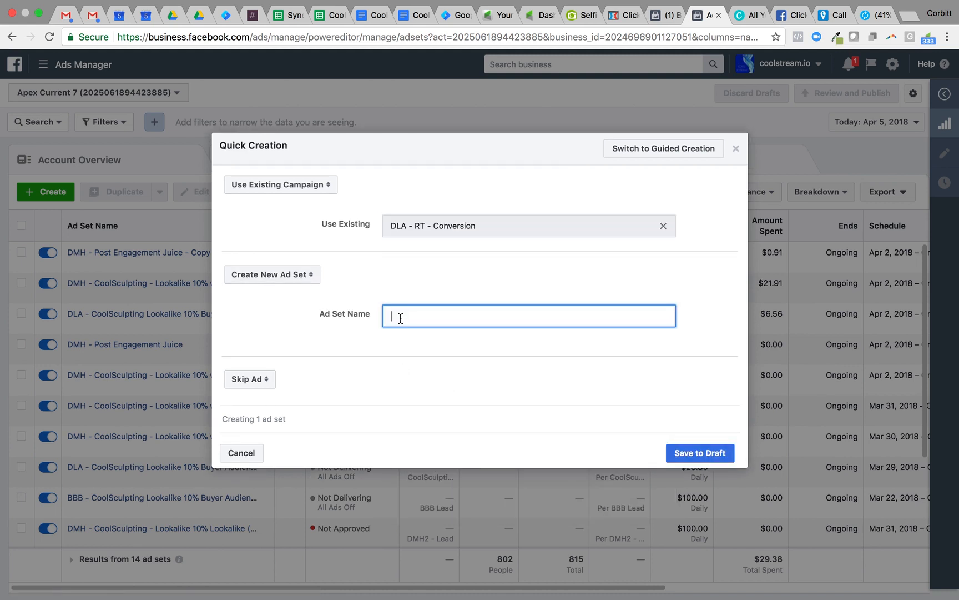
pyautogui.write('Demo')
pyautogui.click(720, 453)
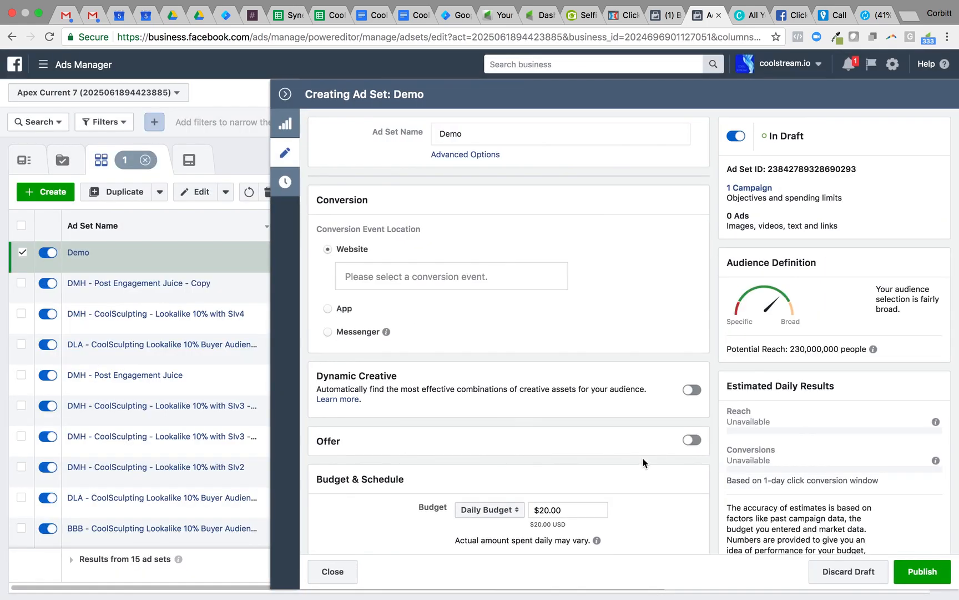
# Look through the conversion events available for the Demo ad set and return to the account's campaign list
pyautogui.click(514, 281)
pyautogui.click(286, 154)
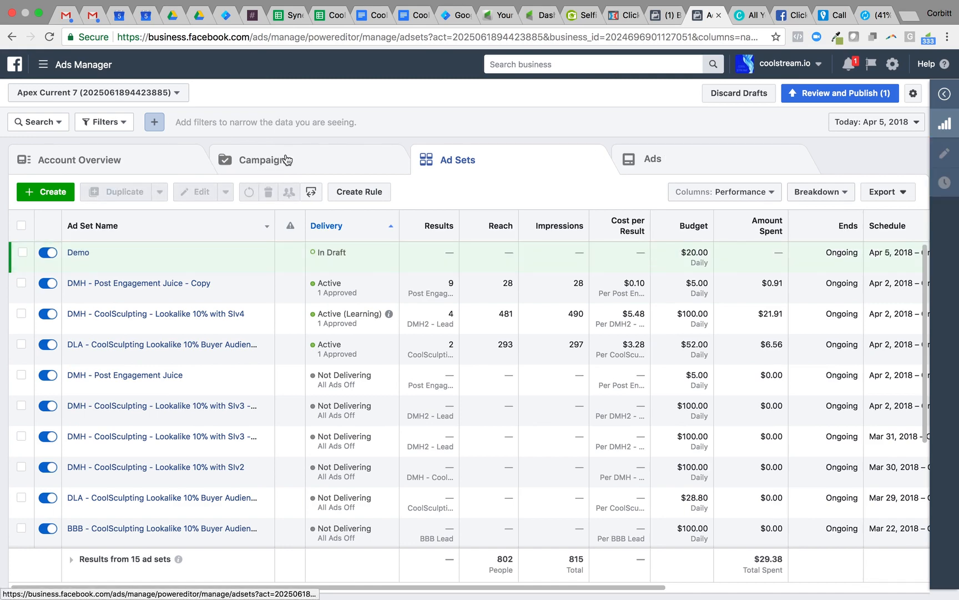
pyautogui.click(286, 159)
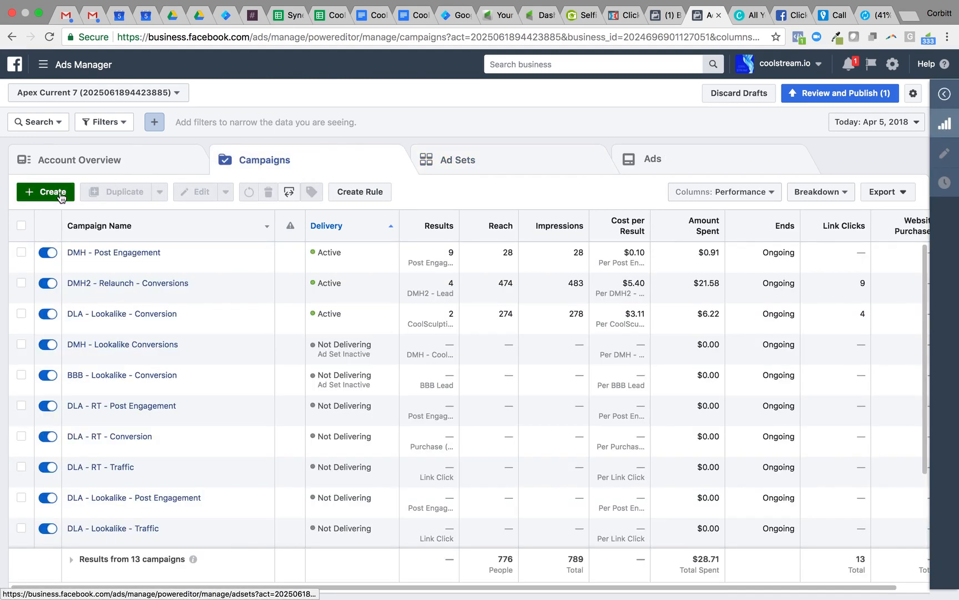
# Start a new campaign "Demo" with the Conversions objective, Custom Conversions key result and the "DMH 1001-1002 - Consultation Requested" custom conversion
pyautogui.click(53, 192)
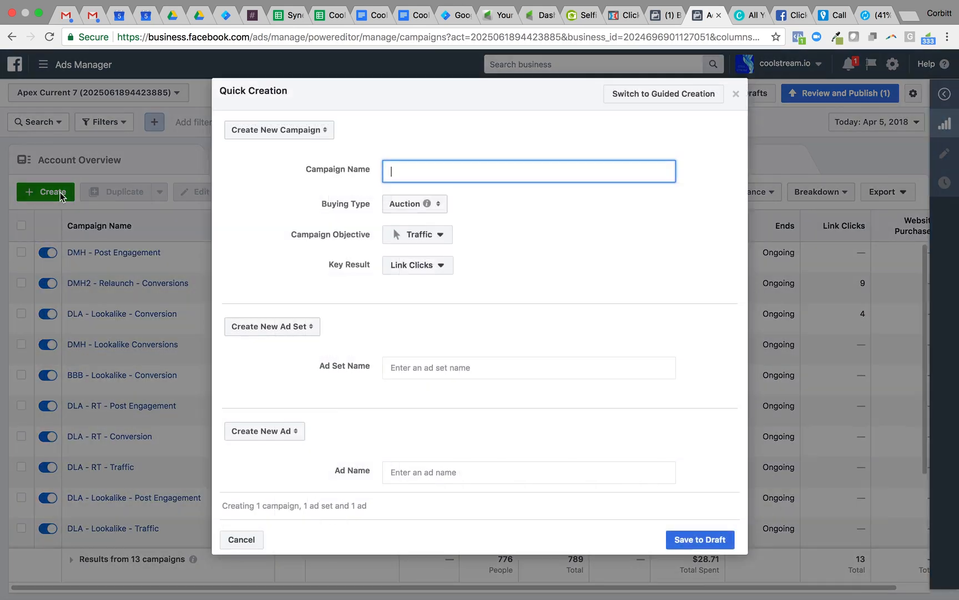
pyautogui.click(455, 176)
pyautogui.write('Demo')
pyautogui.click(442, 236)
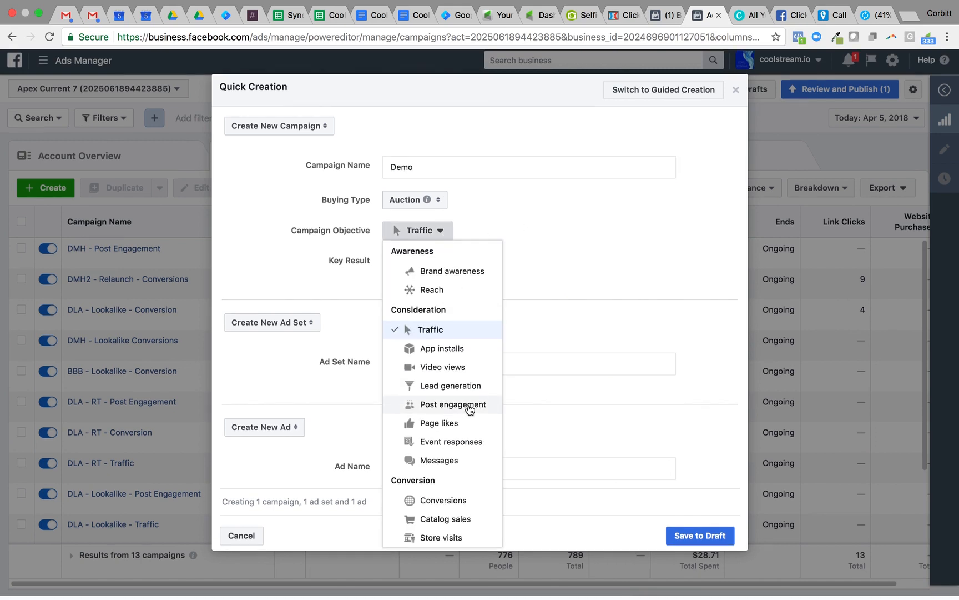
pyautogui.click(466, 503)
pyautogui.click(439, 272)
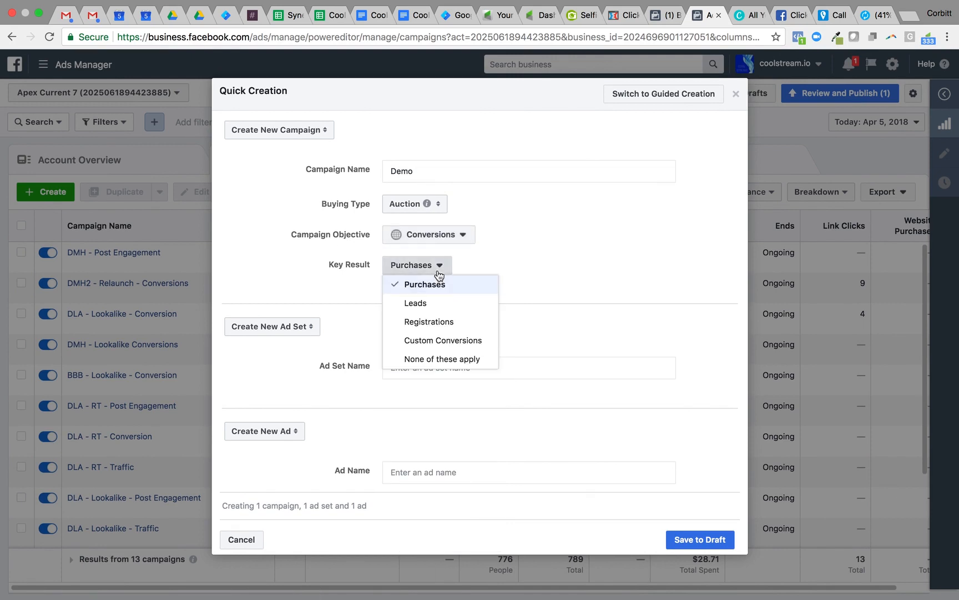
pyautogui.click(438, 339)
pyautogui.click(448, 293)
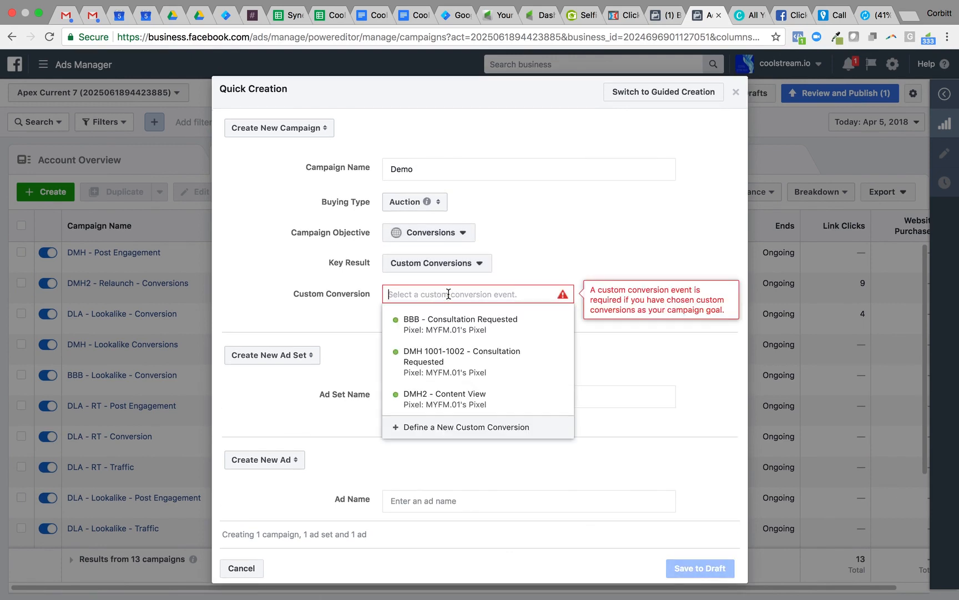
pyautogui.click(462, 375)
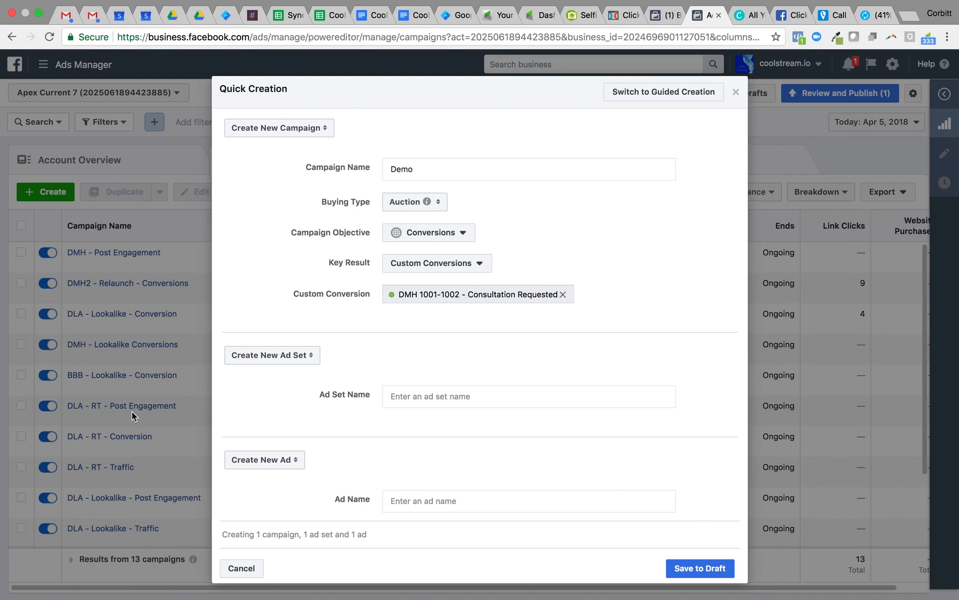
# Extend the new campaign's name to "Demo - RT2 - Conversions" and cancel its creation
pyautogui.click(435, 165)
pyautogui.write('- ')
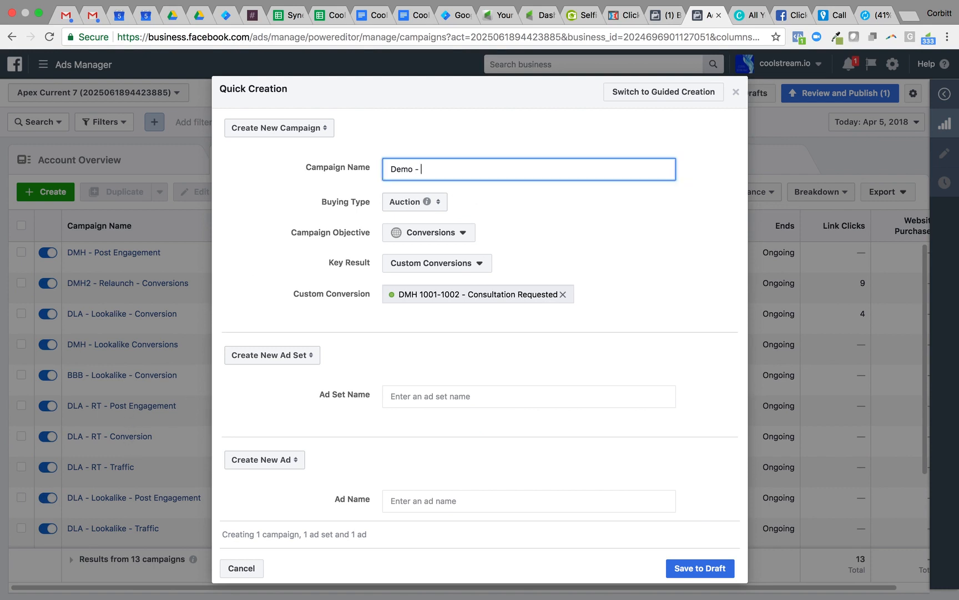
pyautogui.write('RT2 - Co')
pyautogui.press('BackSpace')
pyautogui.write('onversions')
pyautogui.click(243, 568)
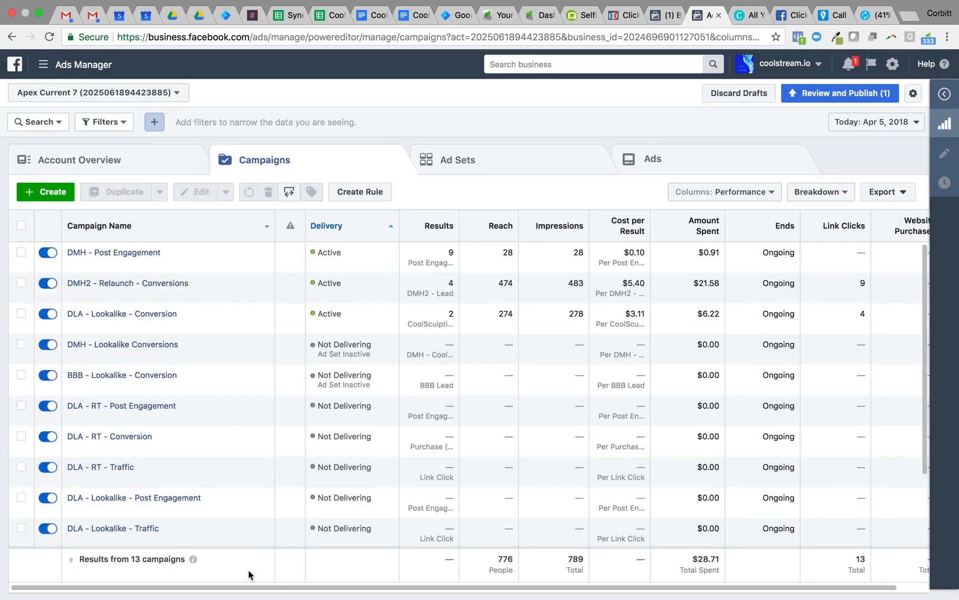
pyautogui.moveTo(610, 4)
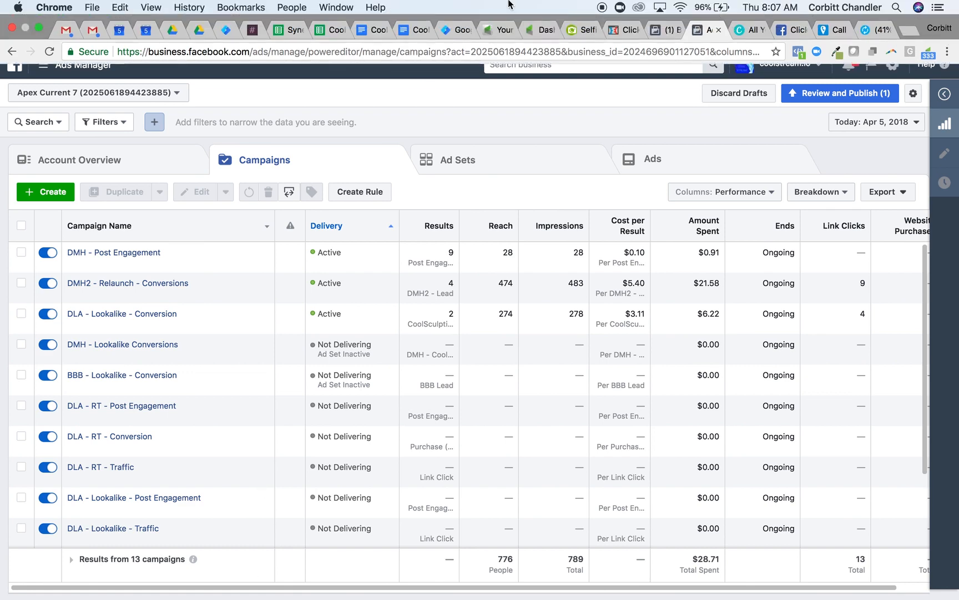